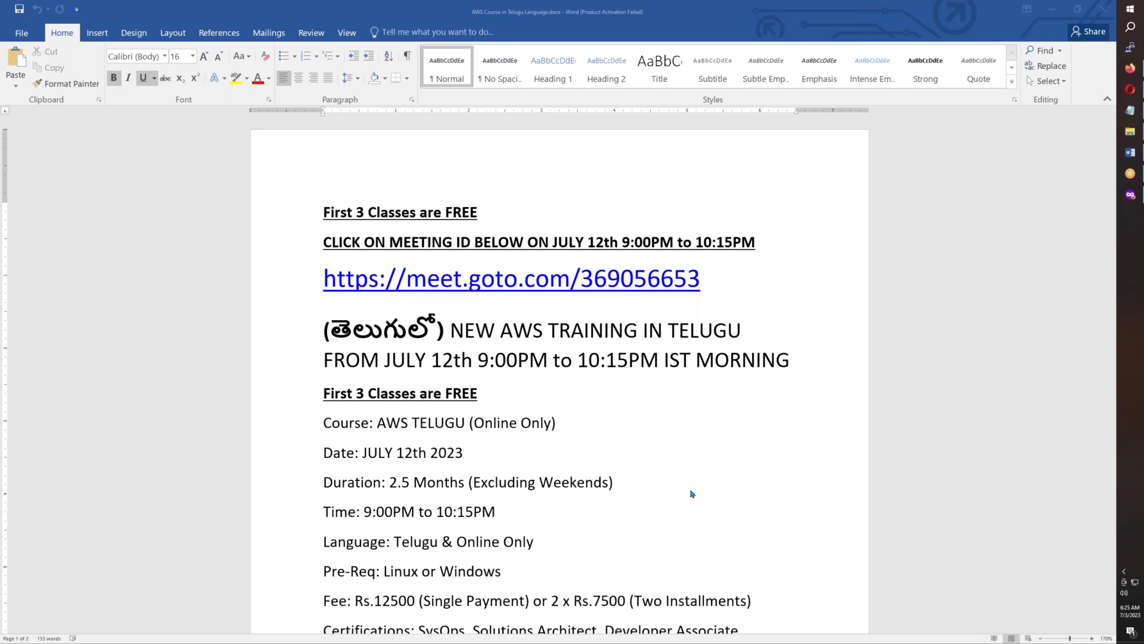
Highlight the announcement's opening lines and the meeting link, then clear the highlight
click(324, 214)
drag(324, 214, 633, 409)
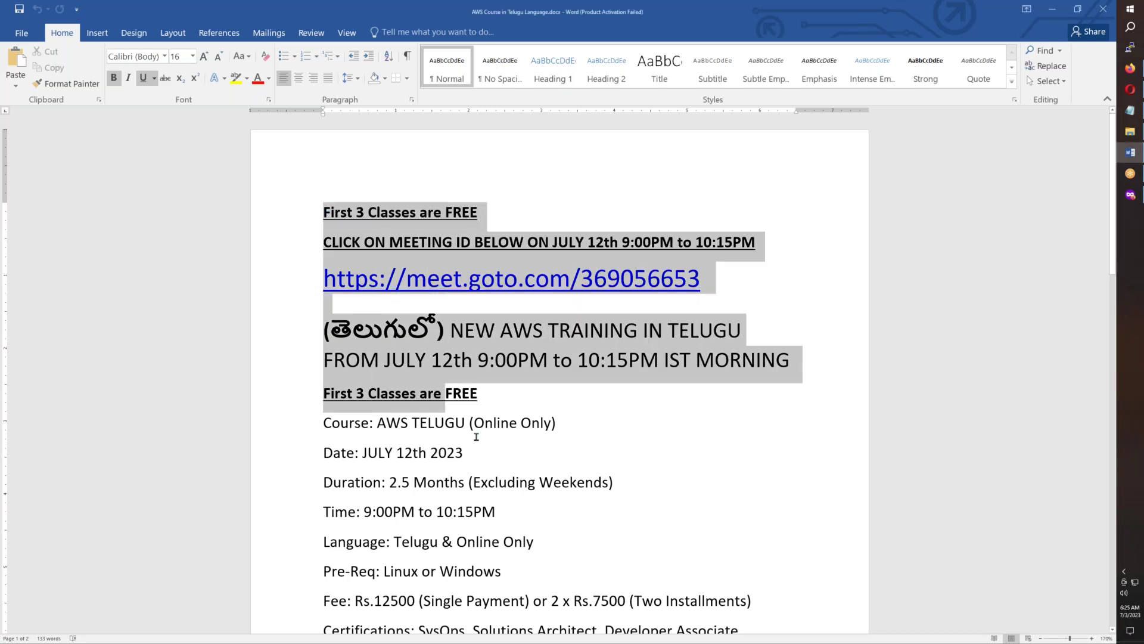
click(633, 409)
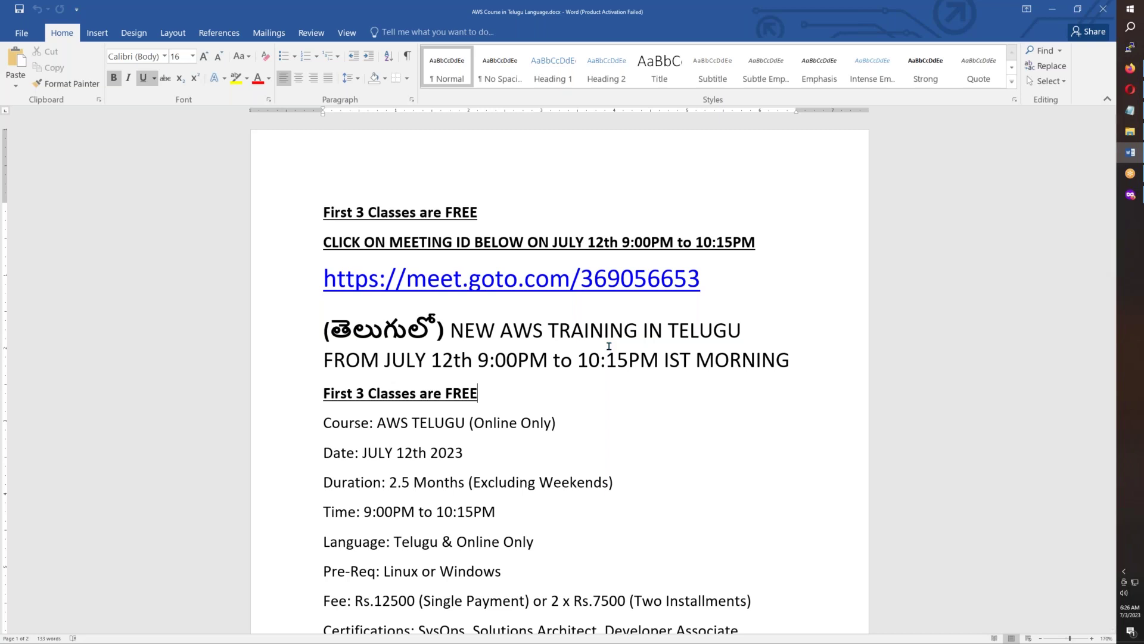
drag(325, 278, 675, 279)
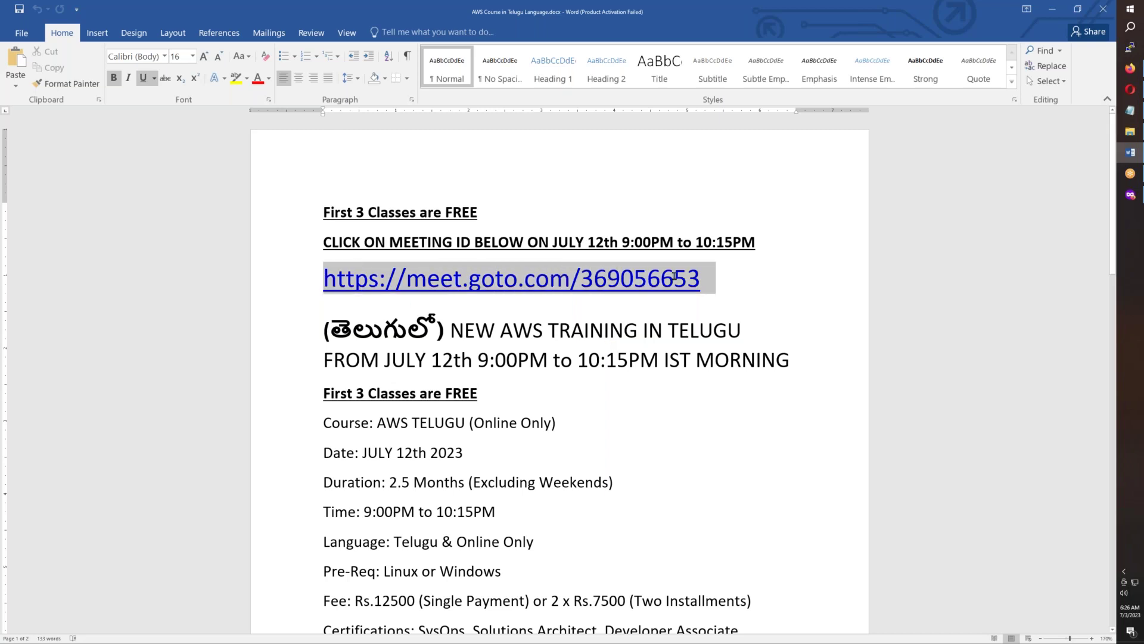
click(668, 357)
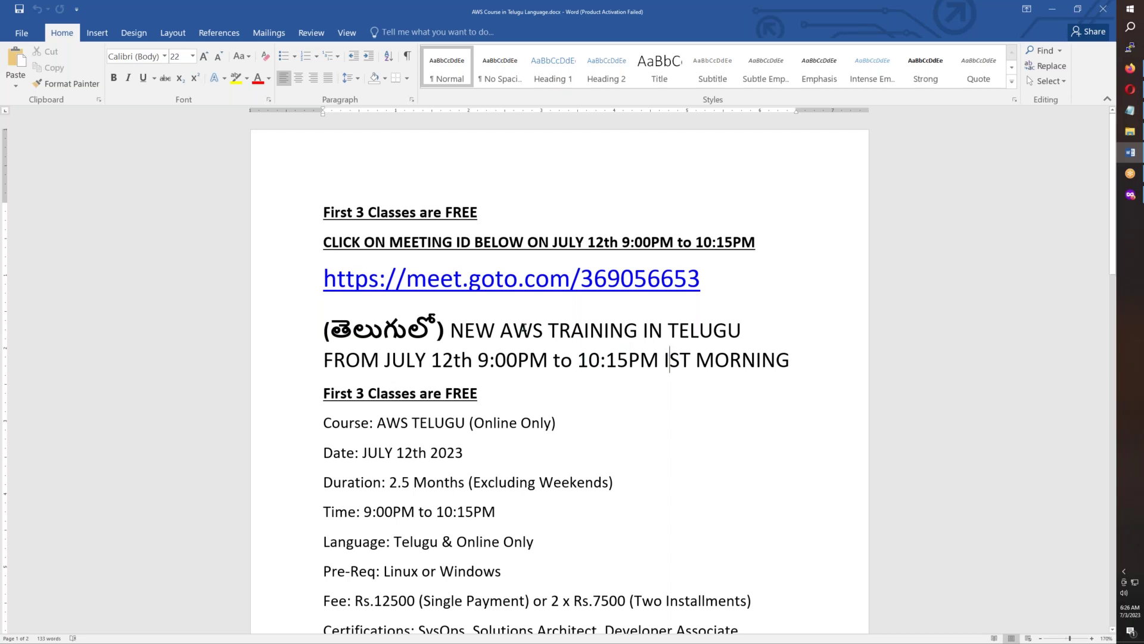
Highlight the start date JULY 12th and the 9:00PM–10:15PM class time
drag(385, 359, 474, 360)
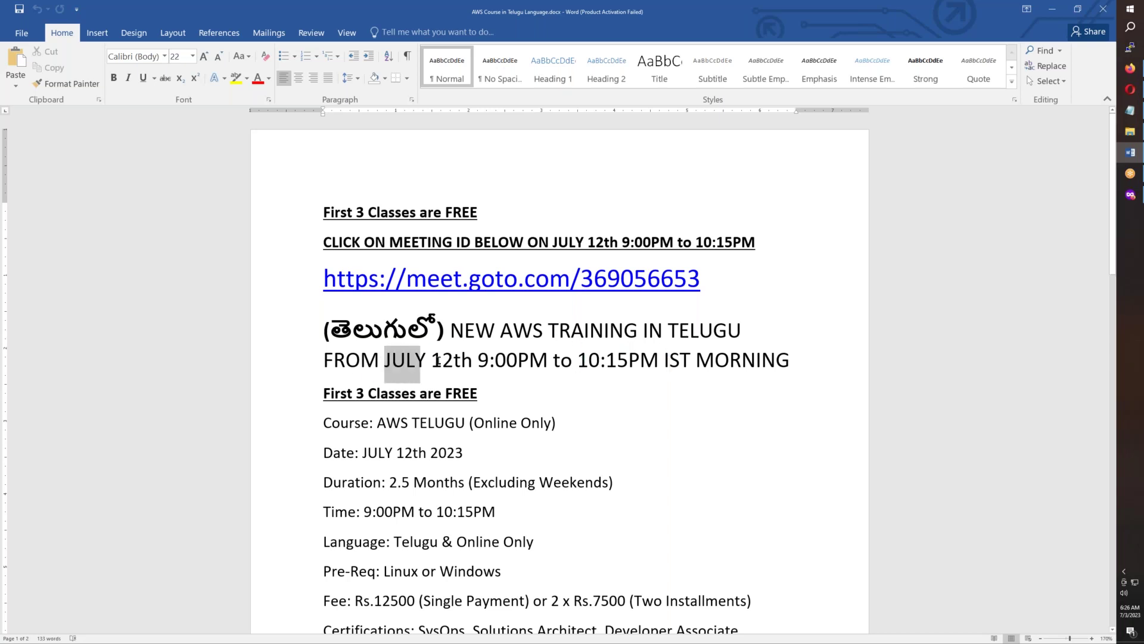
click(528, 394)
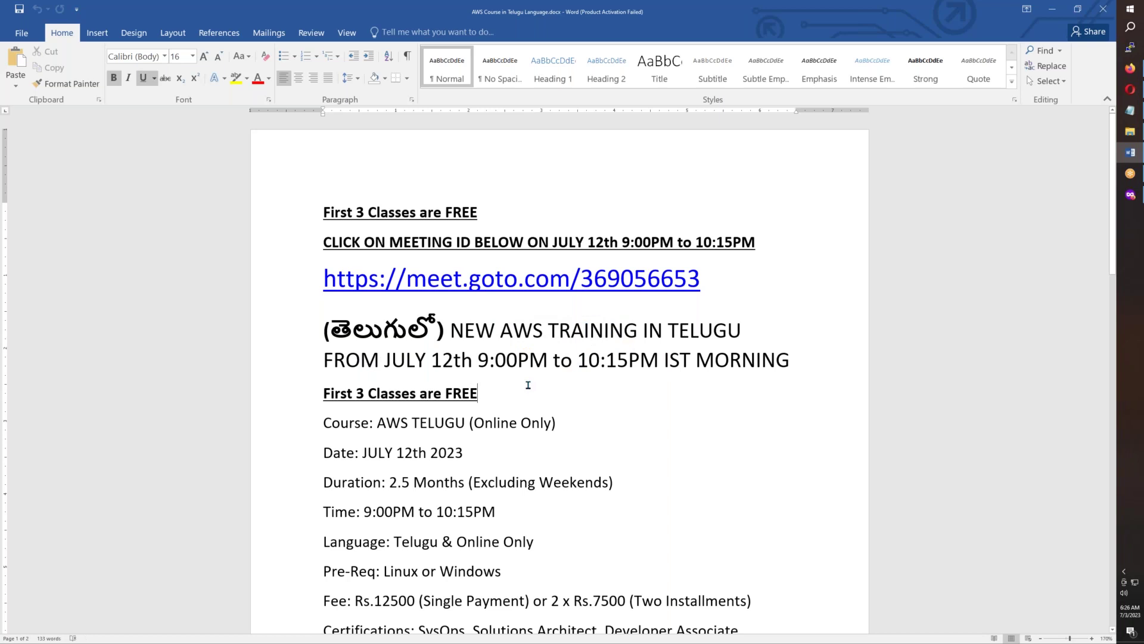
drag(478, 359, 547, 359)
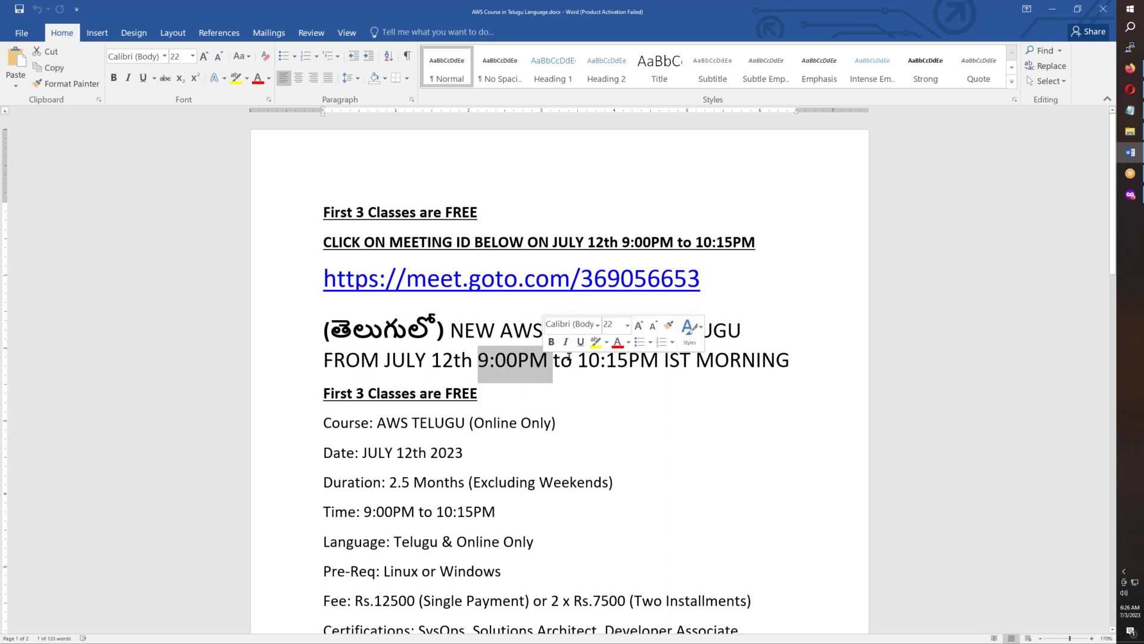
double_click(632, 361)
click(612, 414)
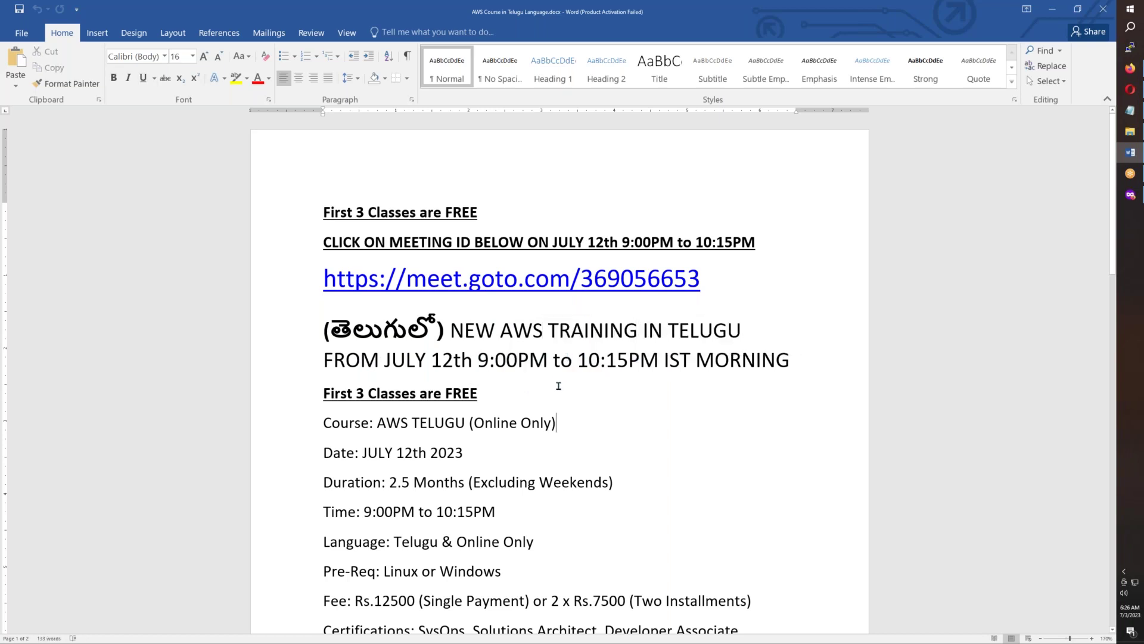
scroll(556, 422, down, 1)
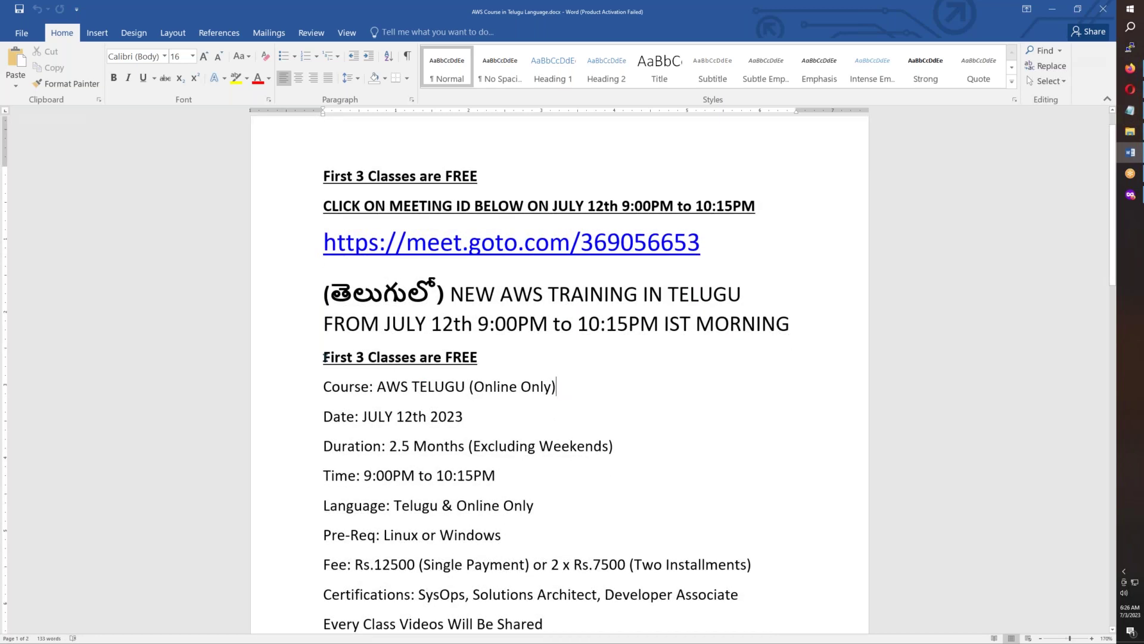
Highlight the free-classes line, AWS TELUGU (Online Only), JULY 12th 2023 start, and 2.5-month duration
drag(324, 358, 467, 357)
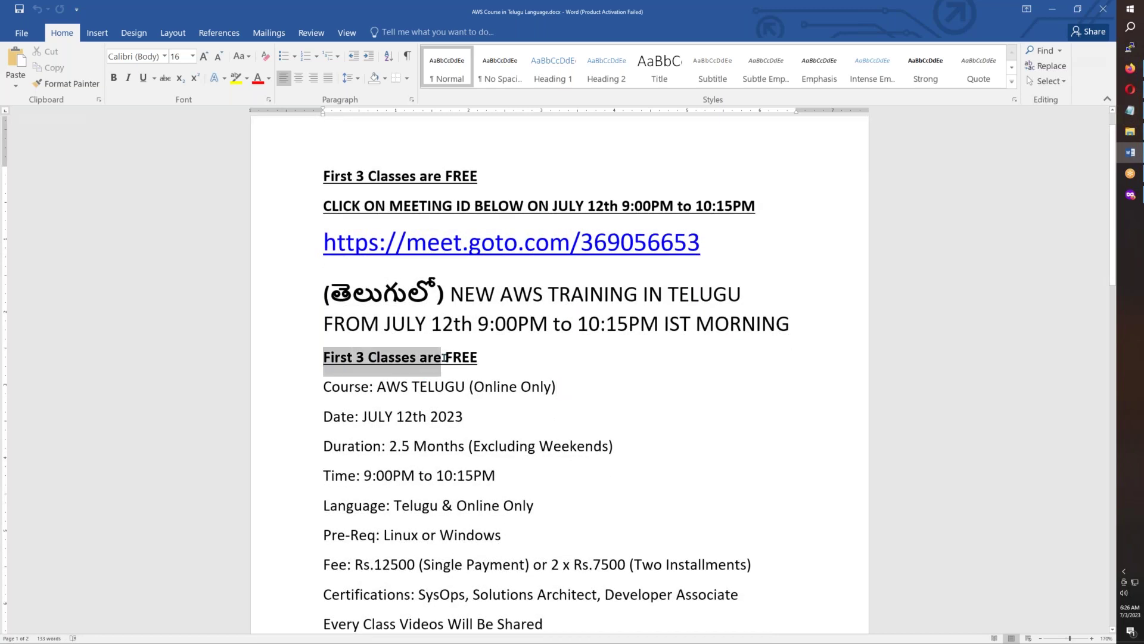
click(515, 415)
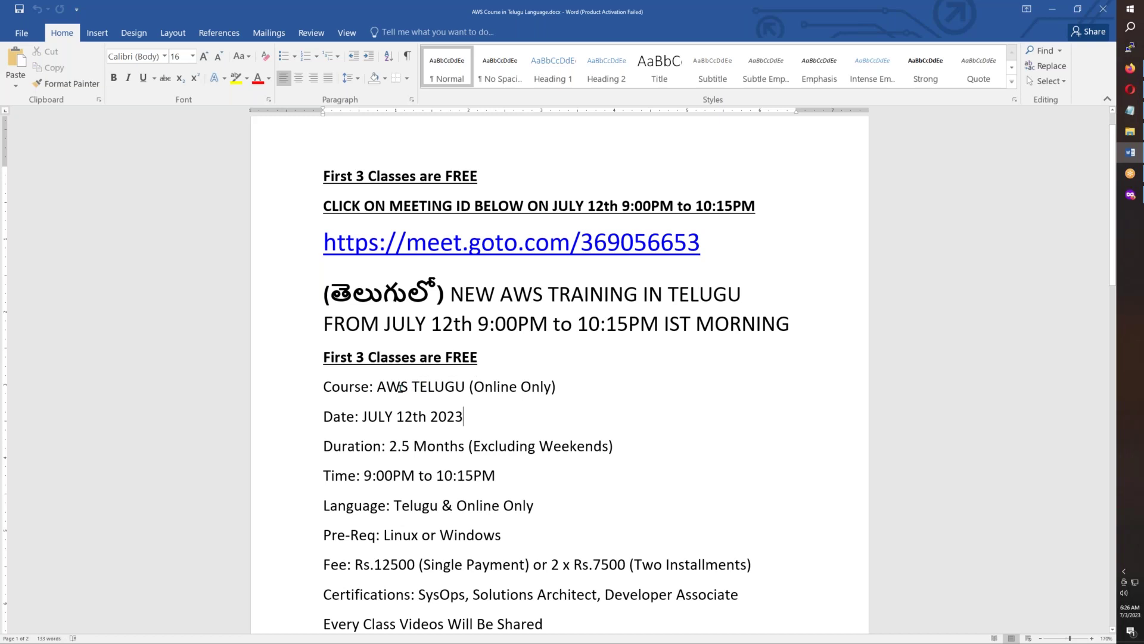
drag(377, 387, 554, 387)
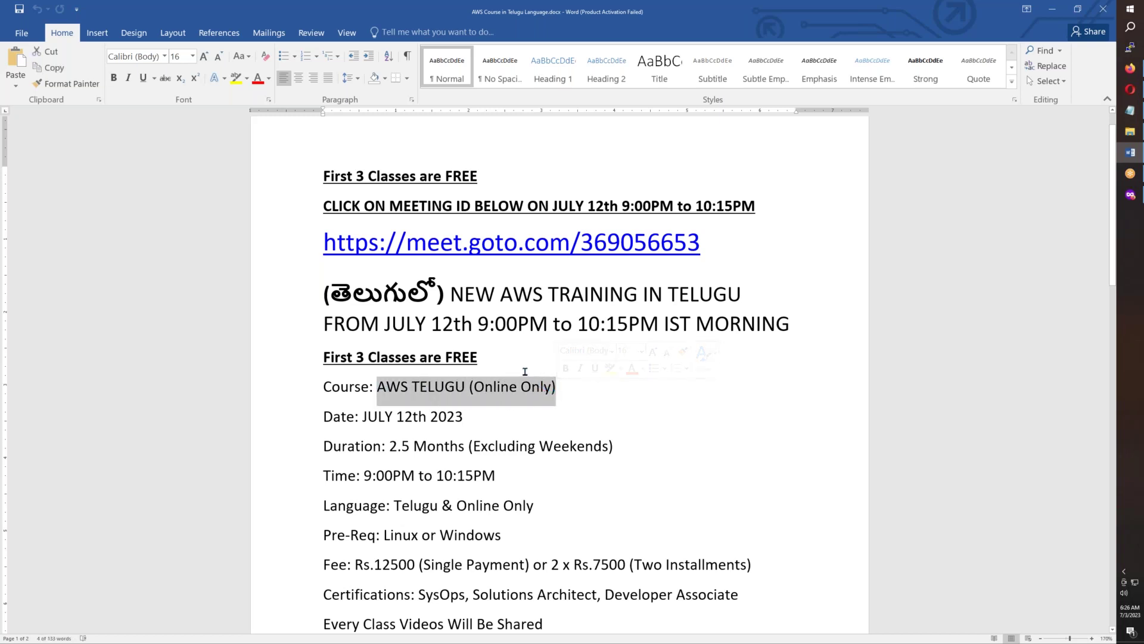
drag(463, 416, 361, 416)
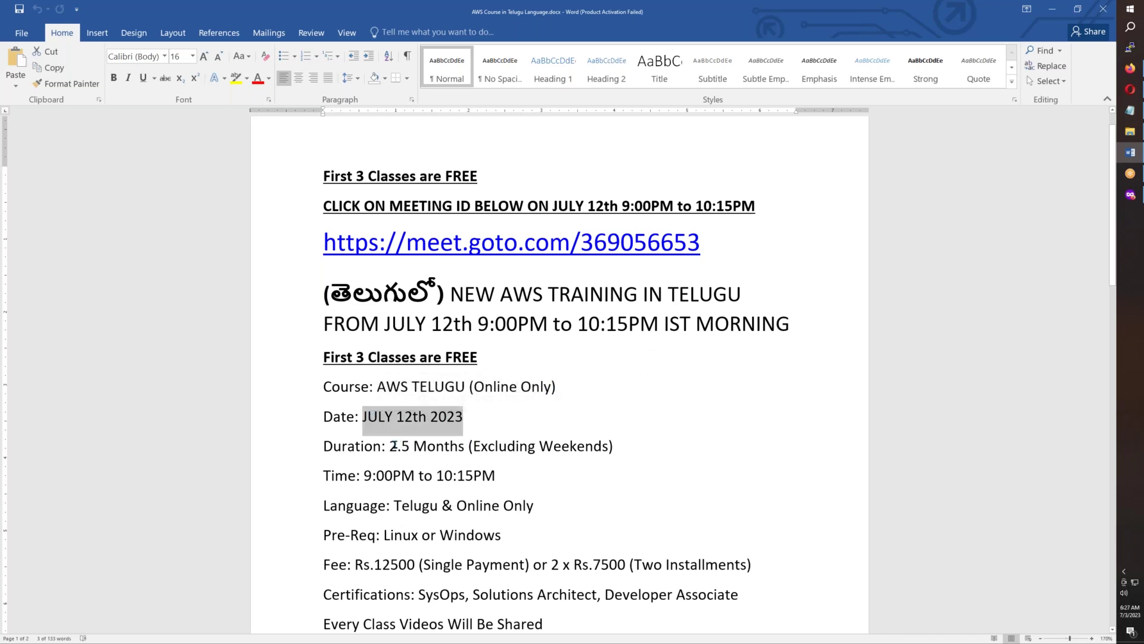
mouse_move(397, 445)
mouse_down()
mouse_move(612, 445)
mouse_move(472, 445)
mouse_up()
click(619, 455)
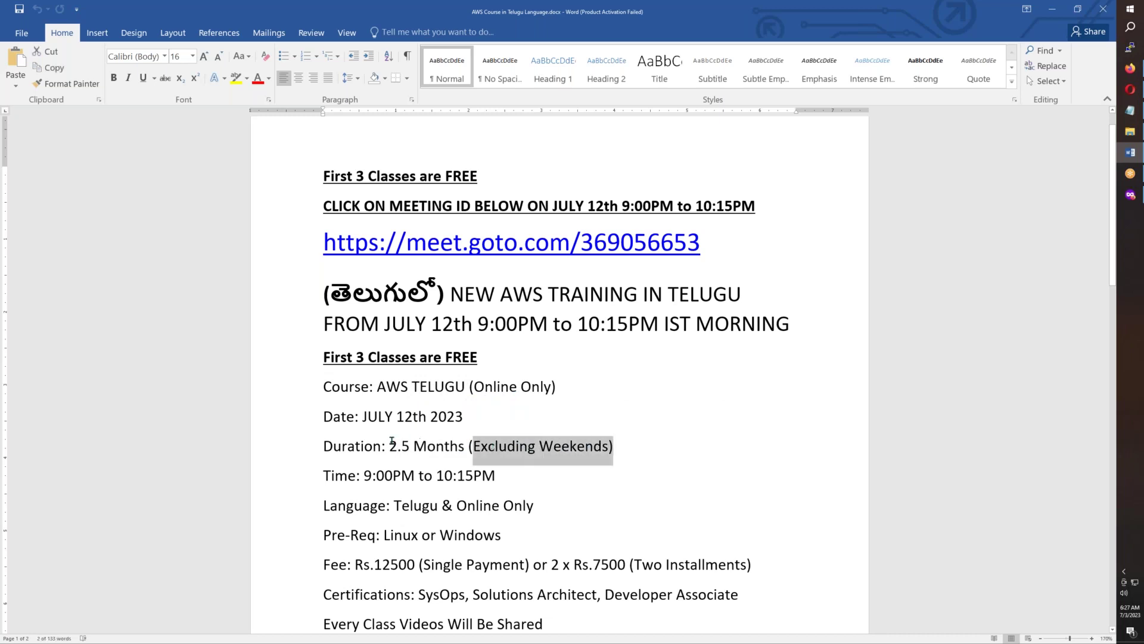
drag(389, 445, 465, 445)
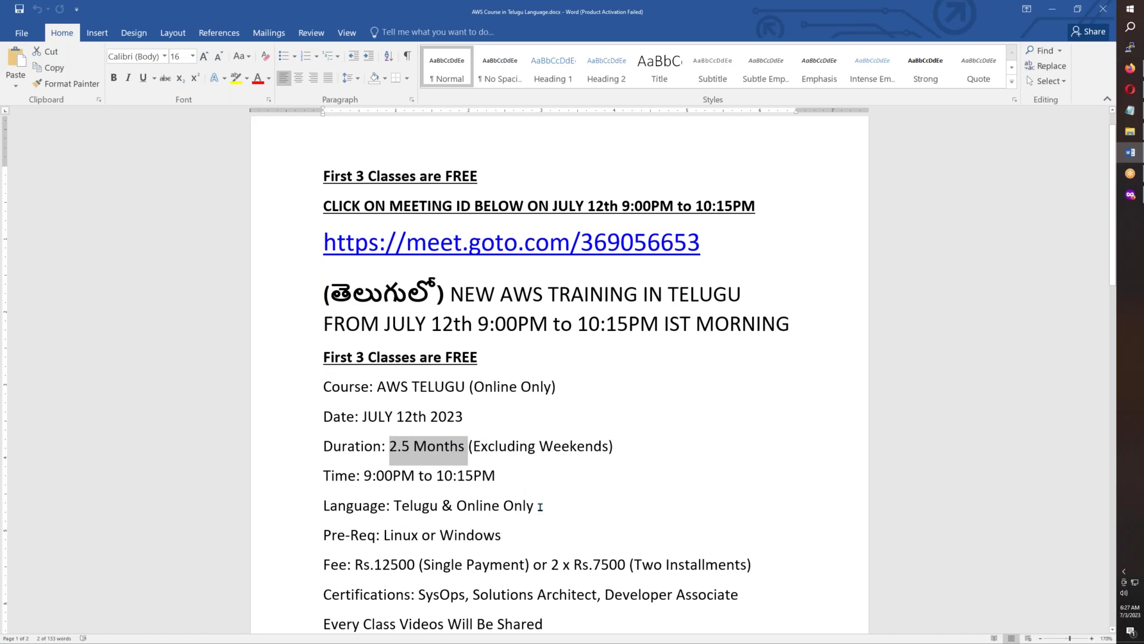
scroll(540, 507, down, 1)
Highlight the Linux or Windows prerequisites and the SysOps, Solutions Architect and Developer certifications
double_click(501, 503)
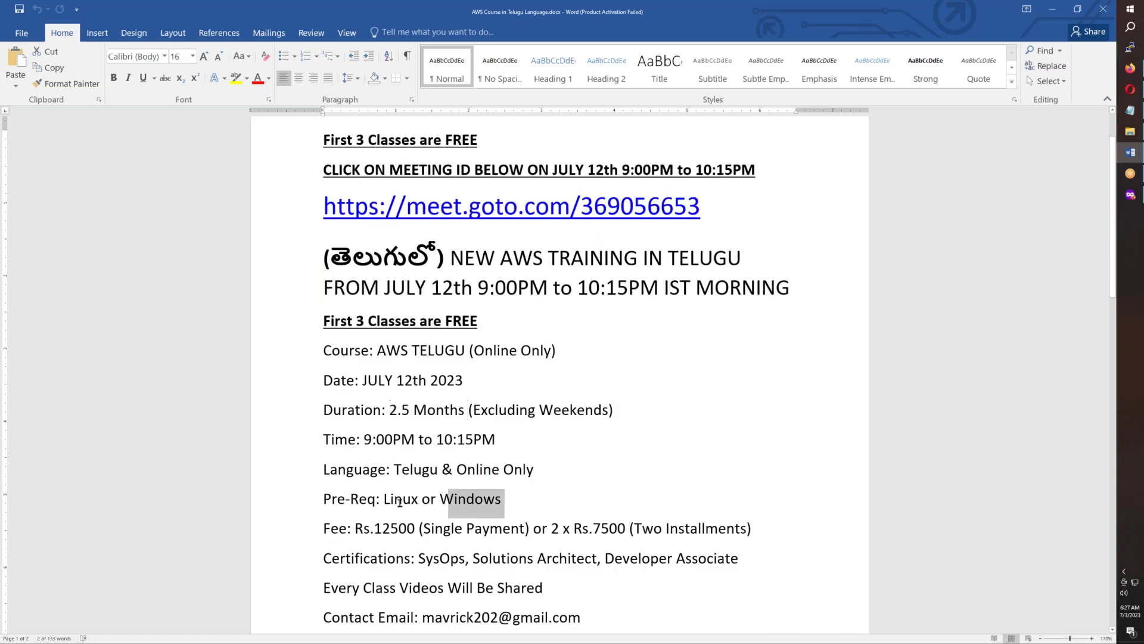
shift+click(385, 499)
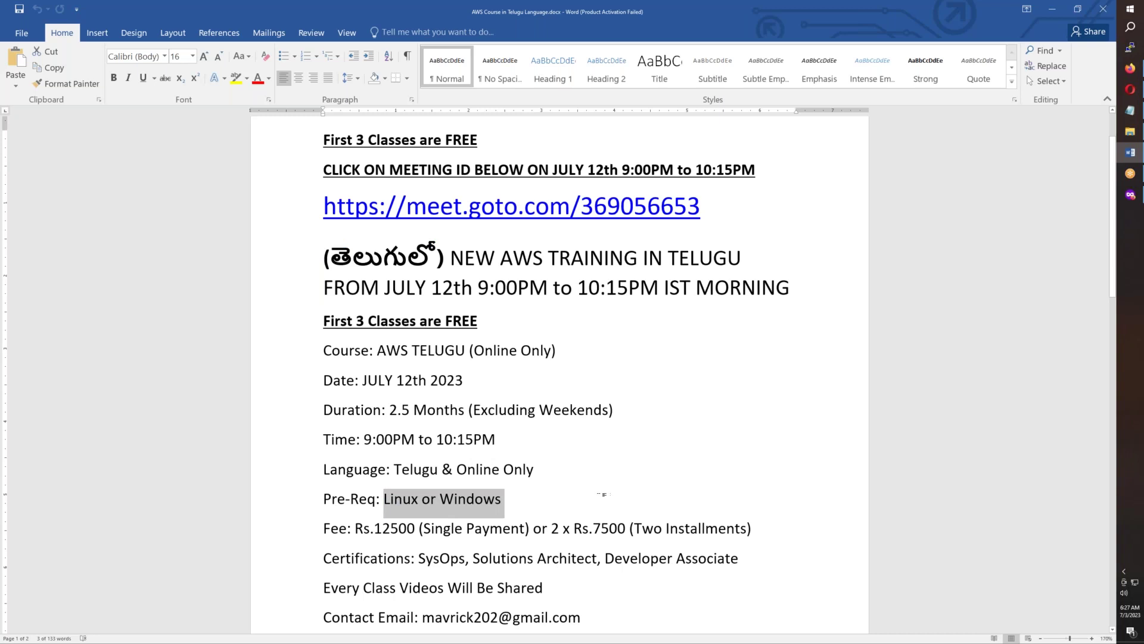
click(601, 494)
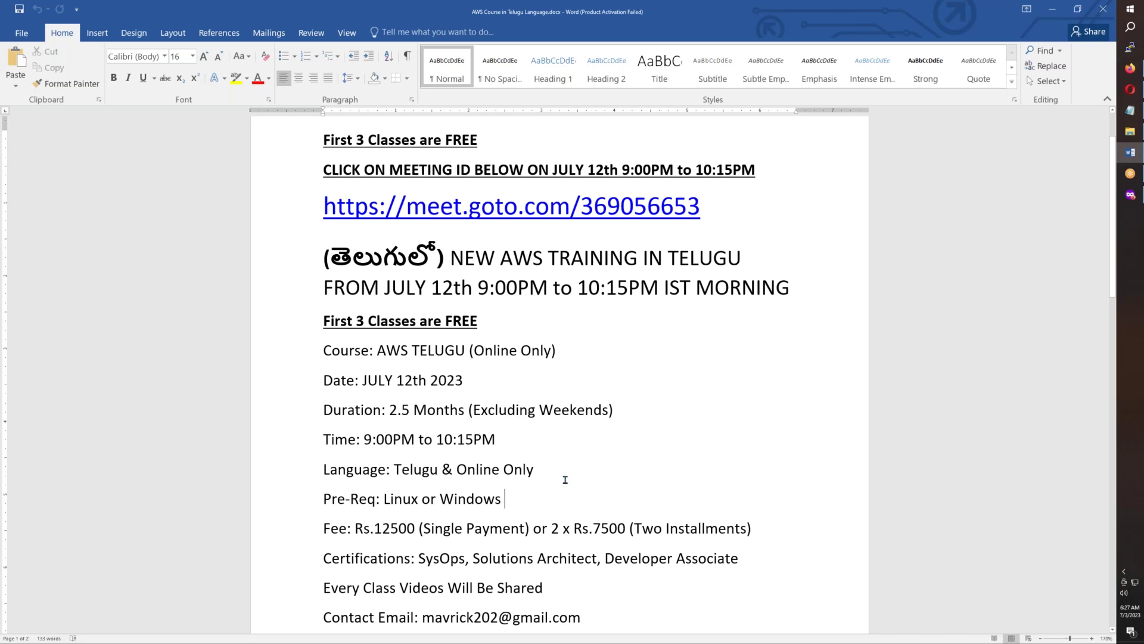
scroll(565, 479, down, 2)
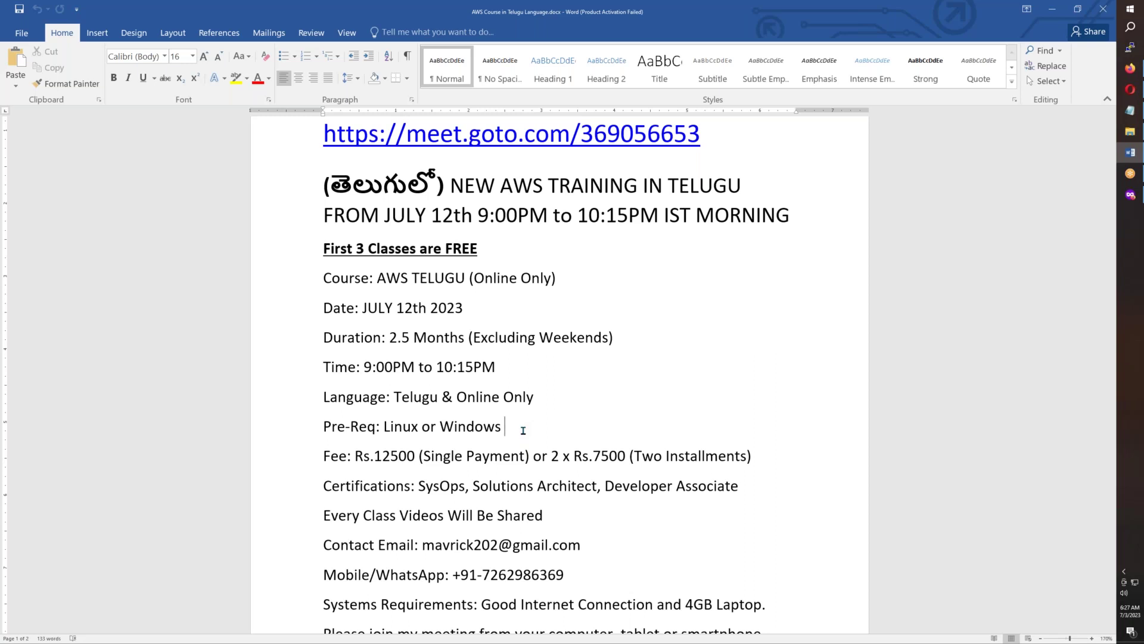
double_click(443, 487)
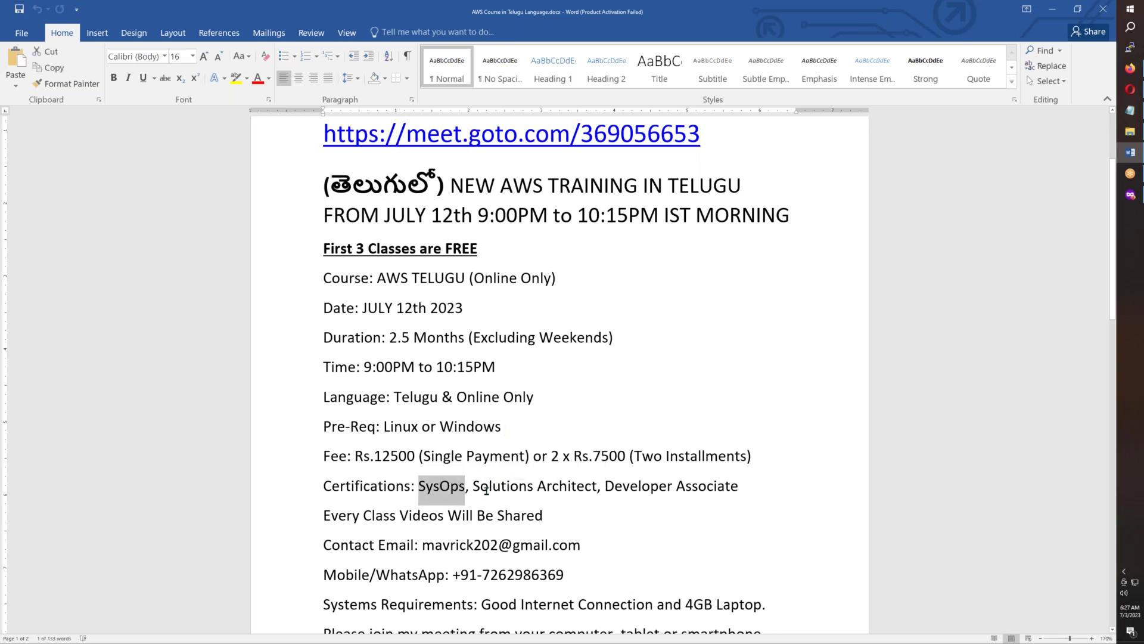
drag(470, 486, 594, 486)
click(676, 486)
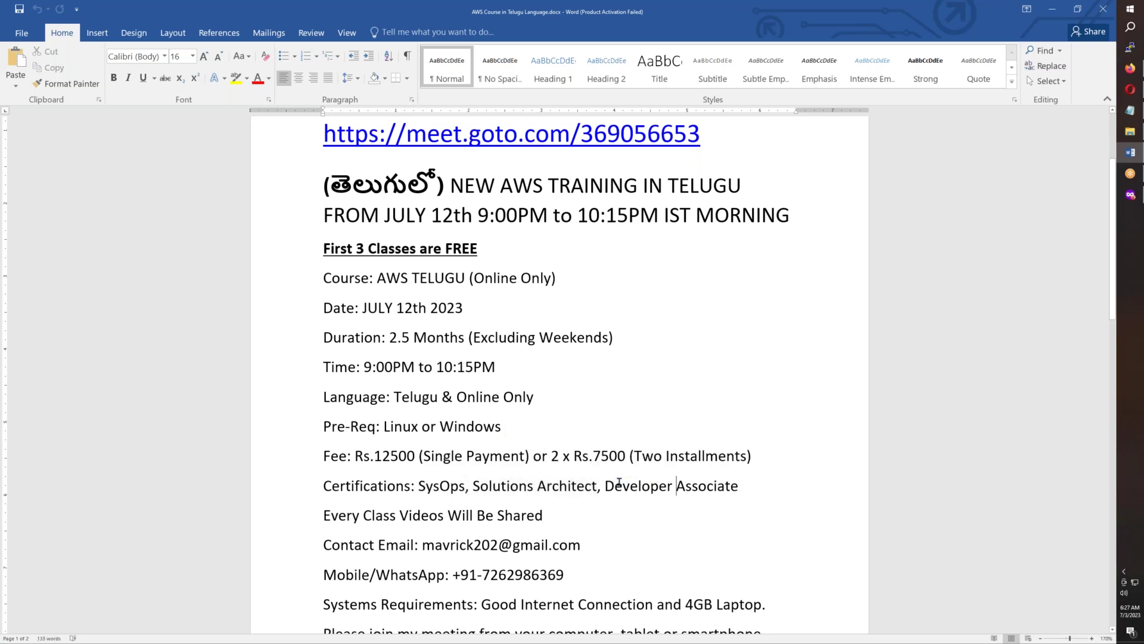
drag(739, 485, 605, 486)
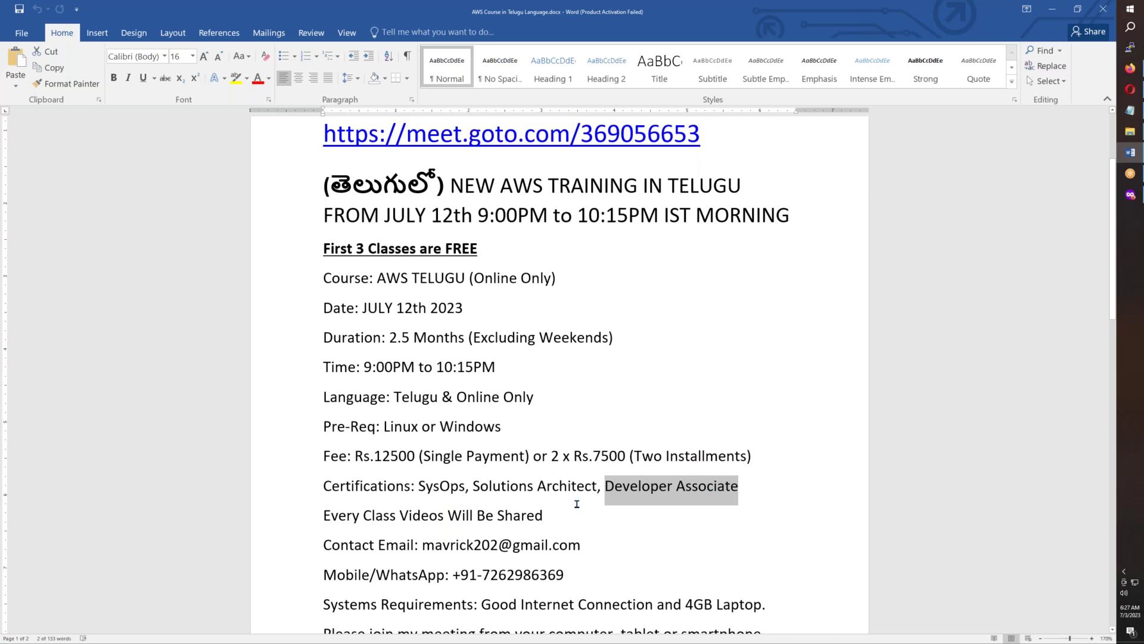
After noting the class-videos line, copy the Linux Basics playlist link for Firefox
drag(543, 516, 325, 517)
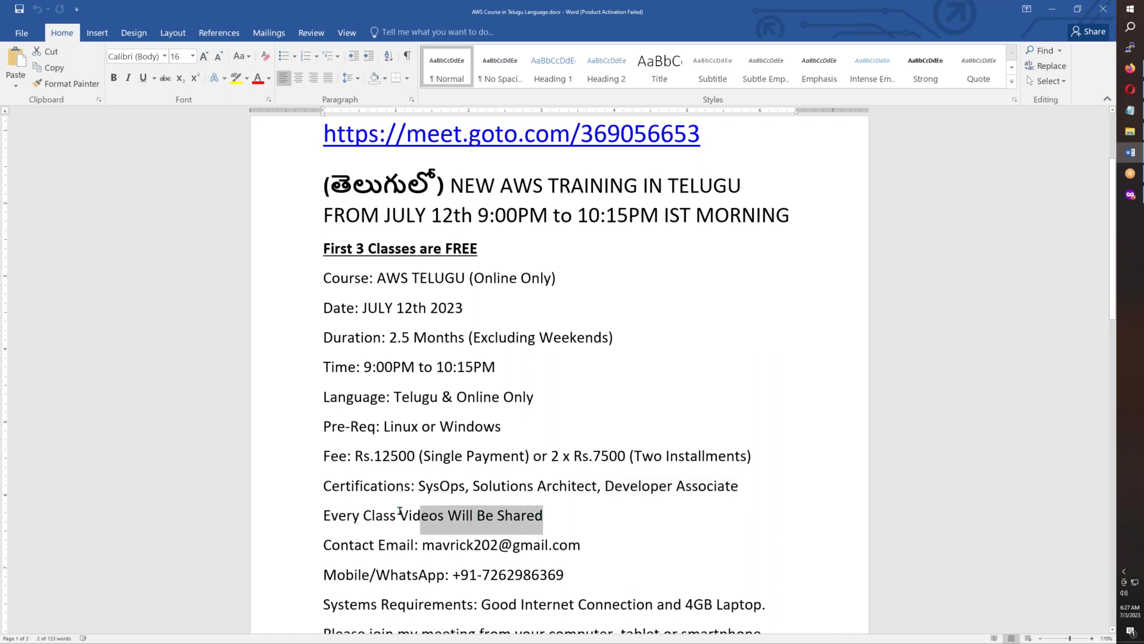
click(615, 537)
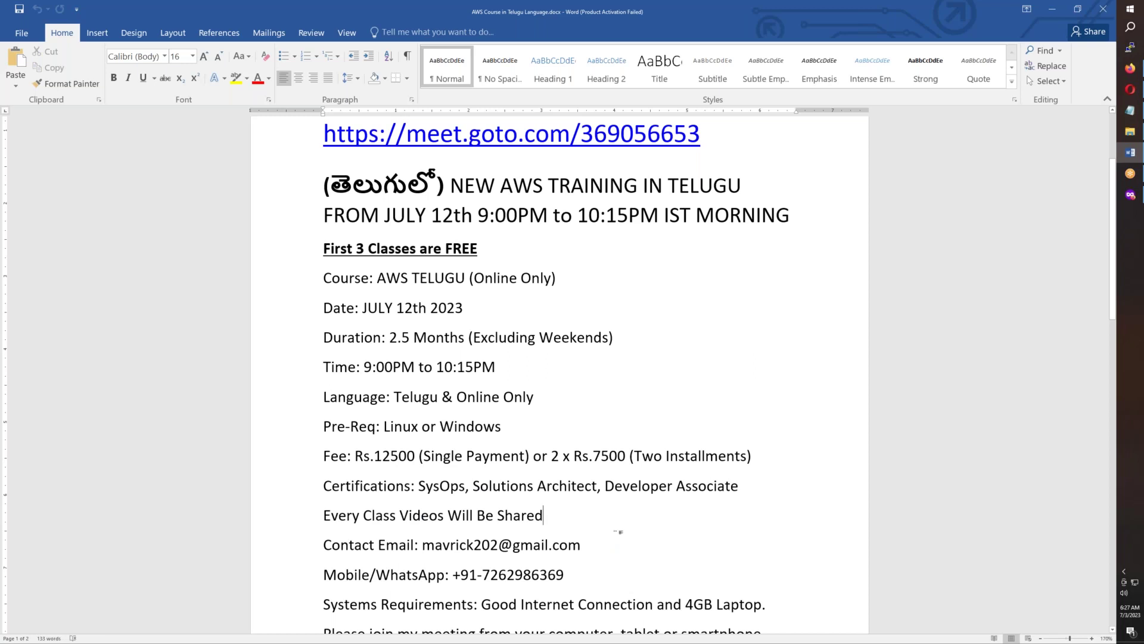
scroll(615, 533, down, 1)
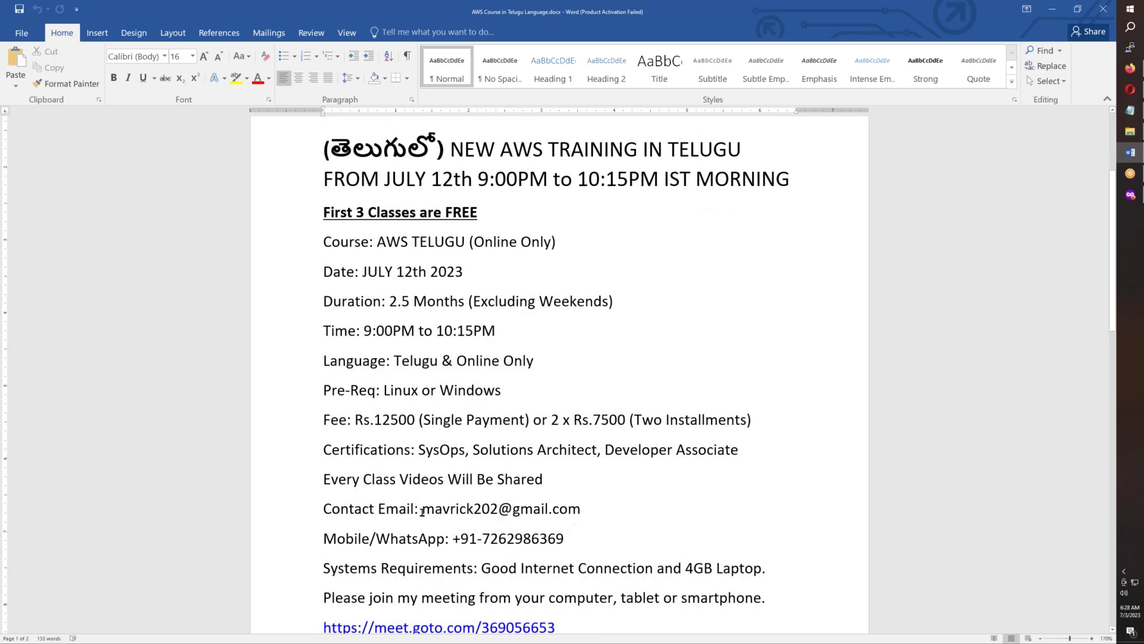
mouse_move(422, 512)
mouse_down()
mouse_move(548, 512)
mouse_move(376, 541)
mouse_up()
scroll(560, 376, down, 3)
scroll(560, 376, down, 3)
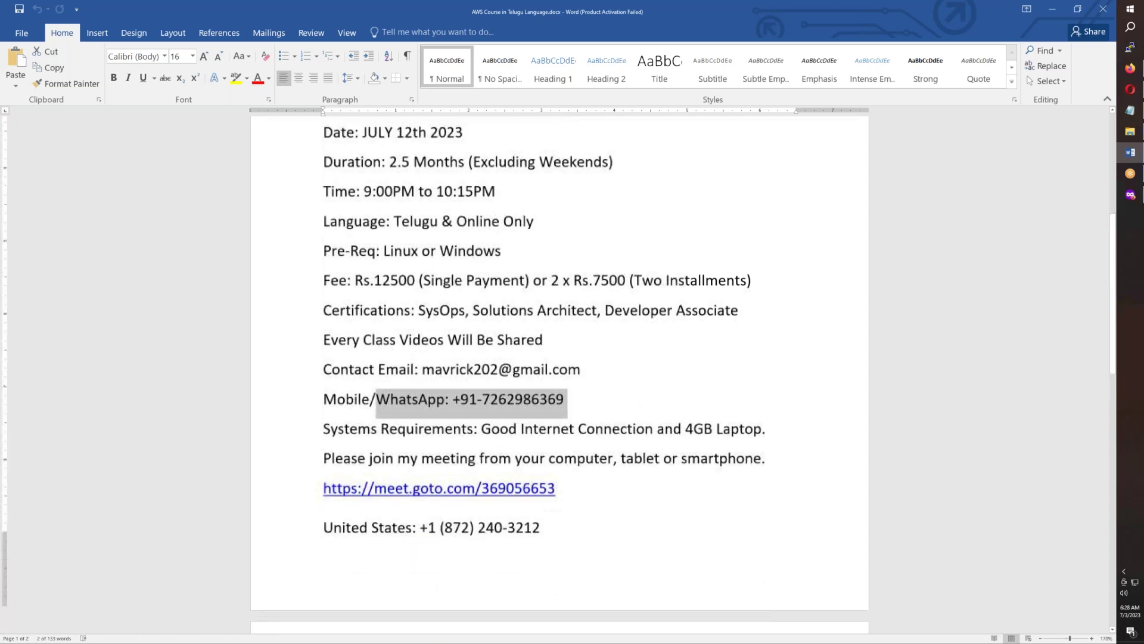
scroll(560, 376, down, 3)
scroll(560, 376, down, 3)
scroll(429, 541, down, 3)
scroll(429, 541, down, 3)
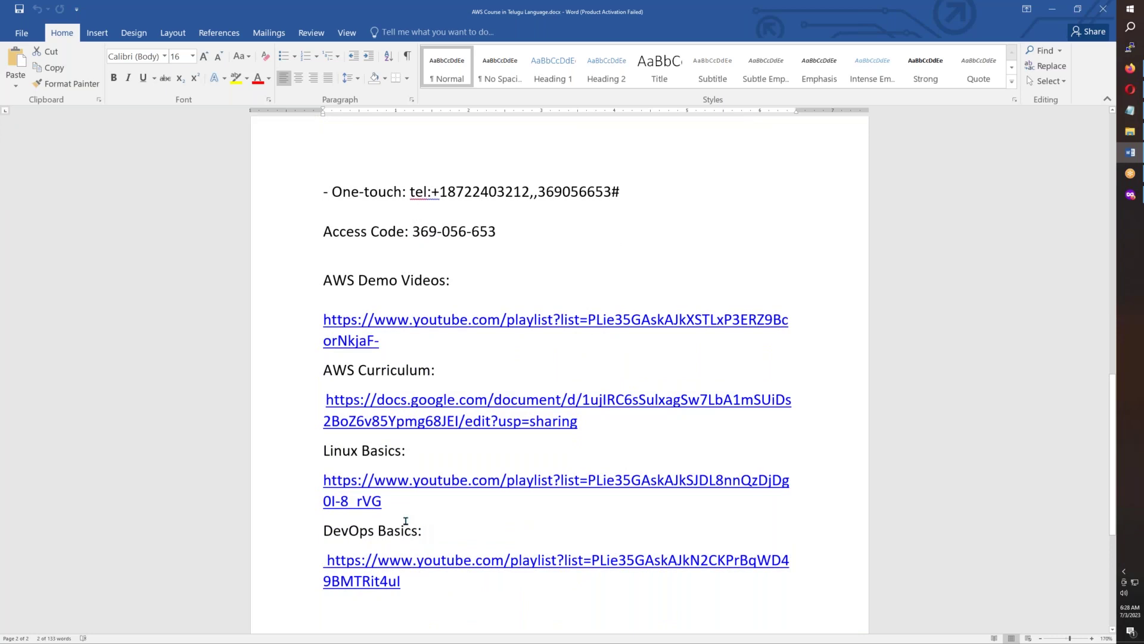
drag(382, 500, 325, 481)
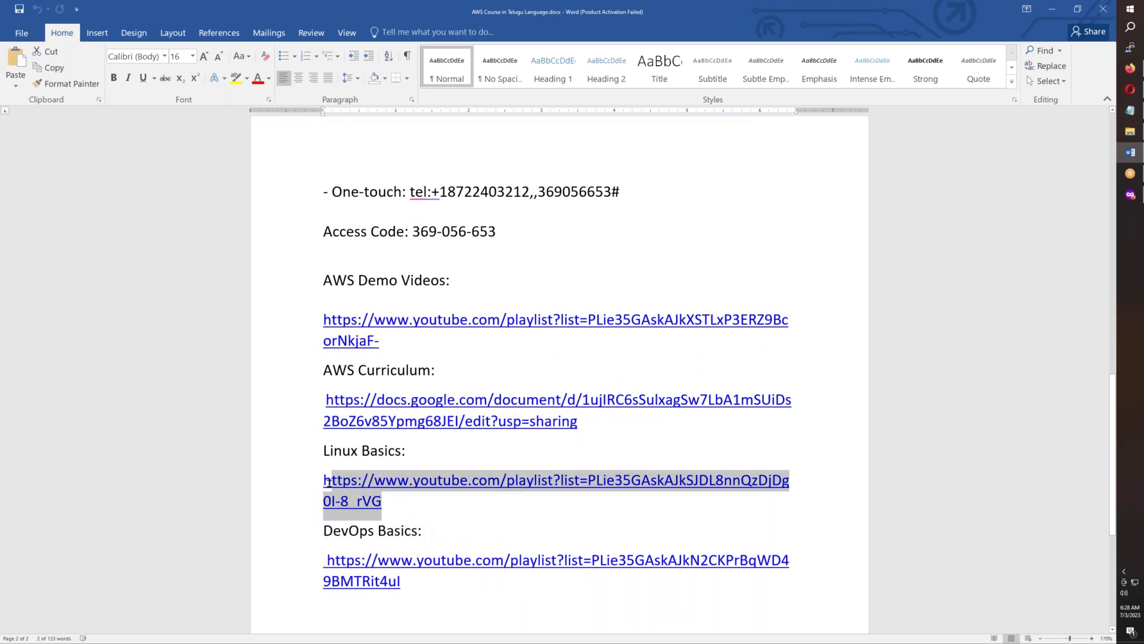
key(ctrl+c)
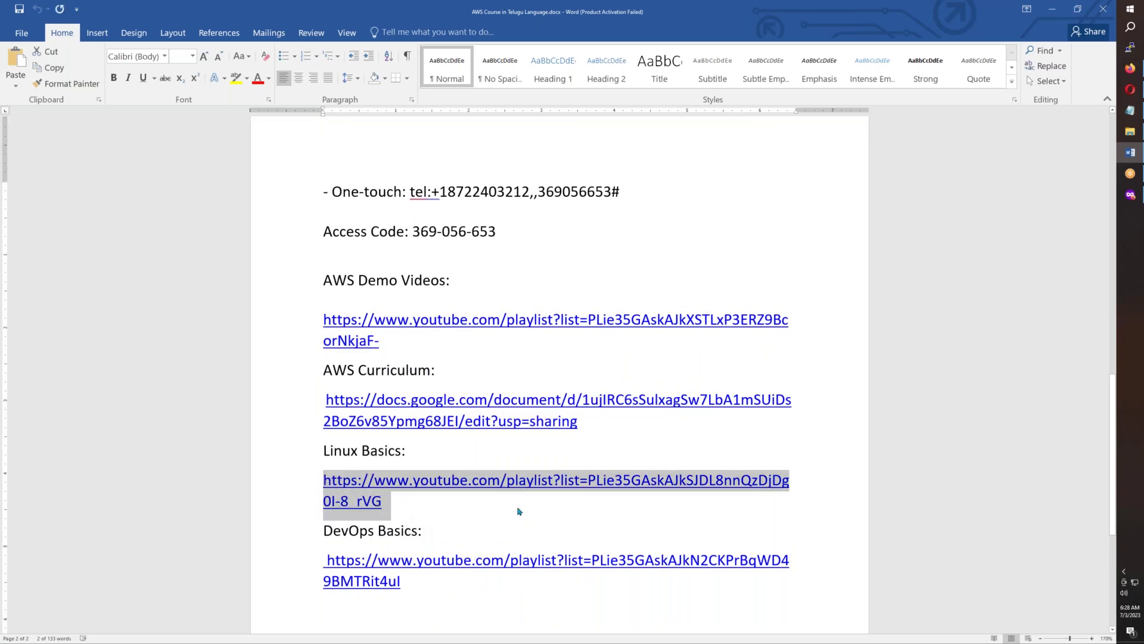
key(alt+Tab)
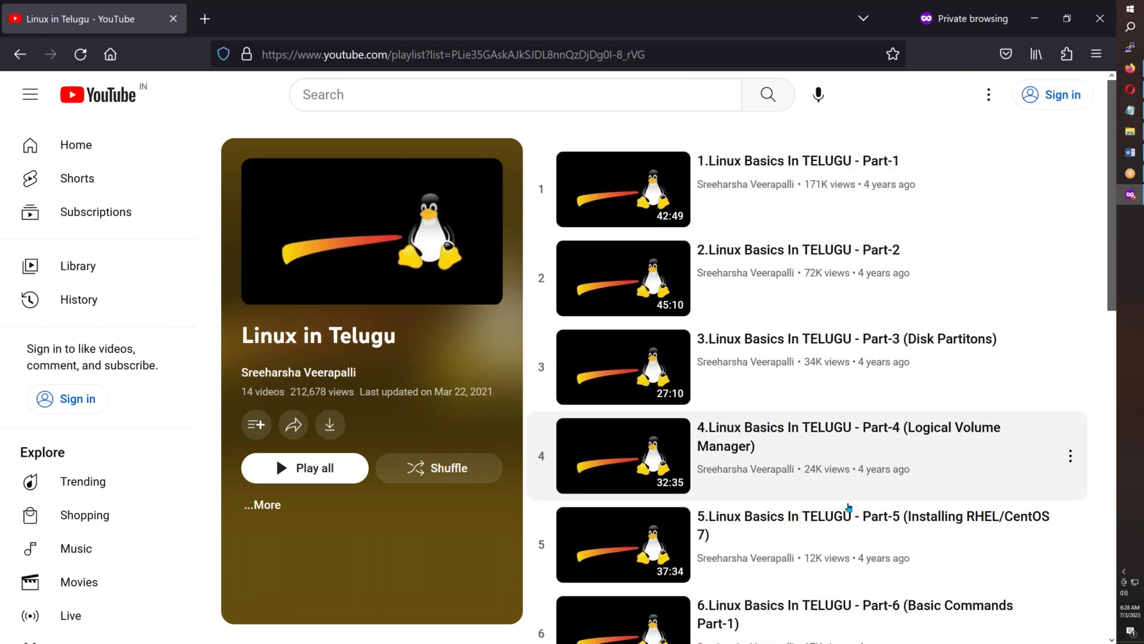
scroll(813, 516, down, 4)
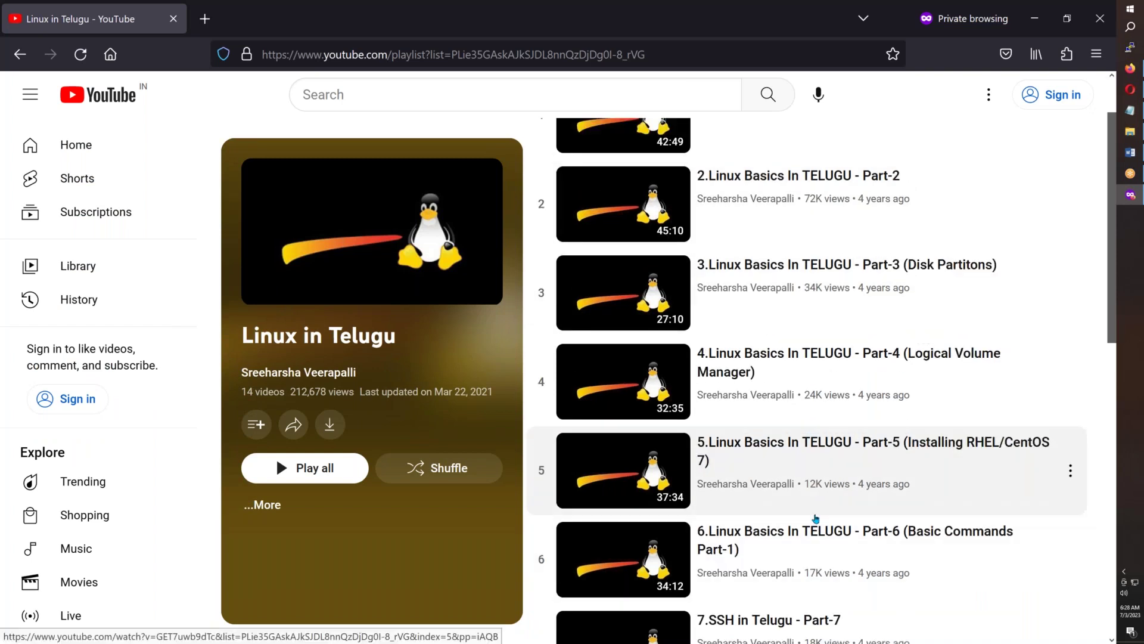
scroll(814, 516, down, 2)
scroll(813, 516, up, 5)
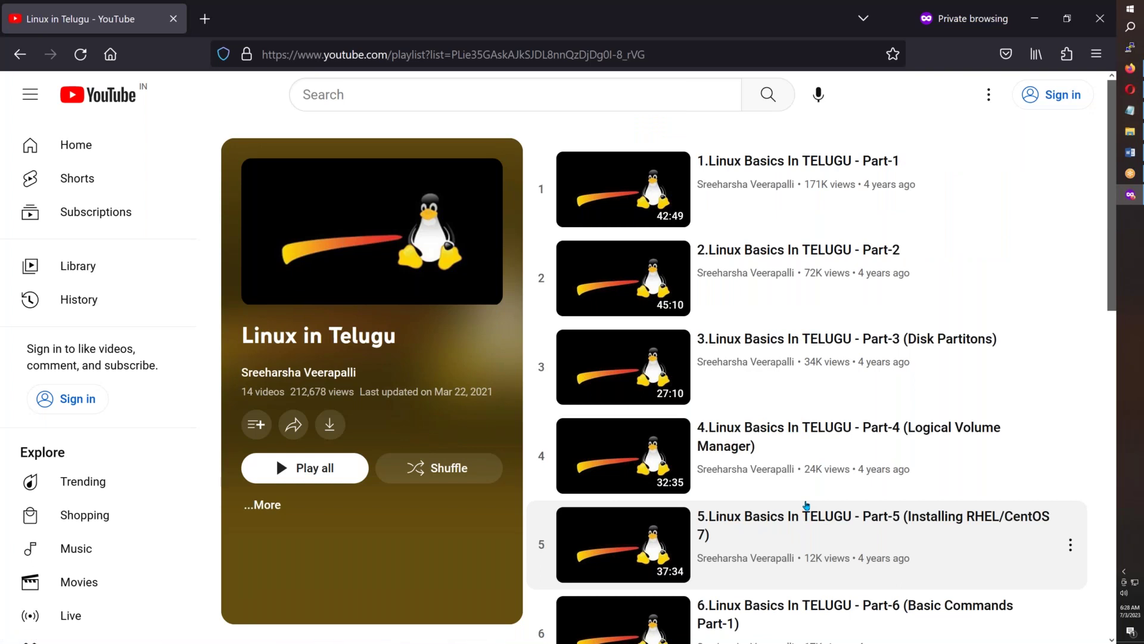
Take the AWS Demo Videos playlist link from Word into a new private Firefox tab
click(1130, 153)
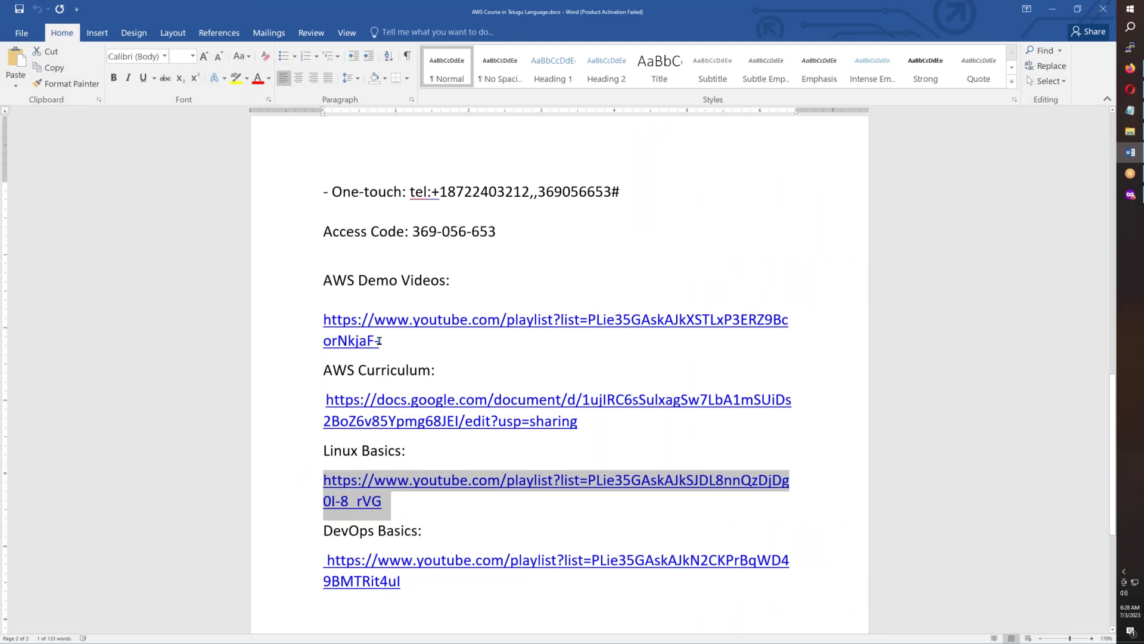
drag(380, 341, 324, 320)
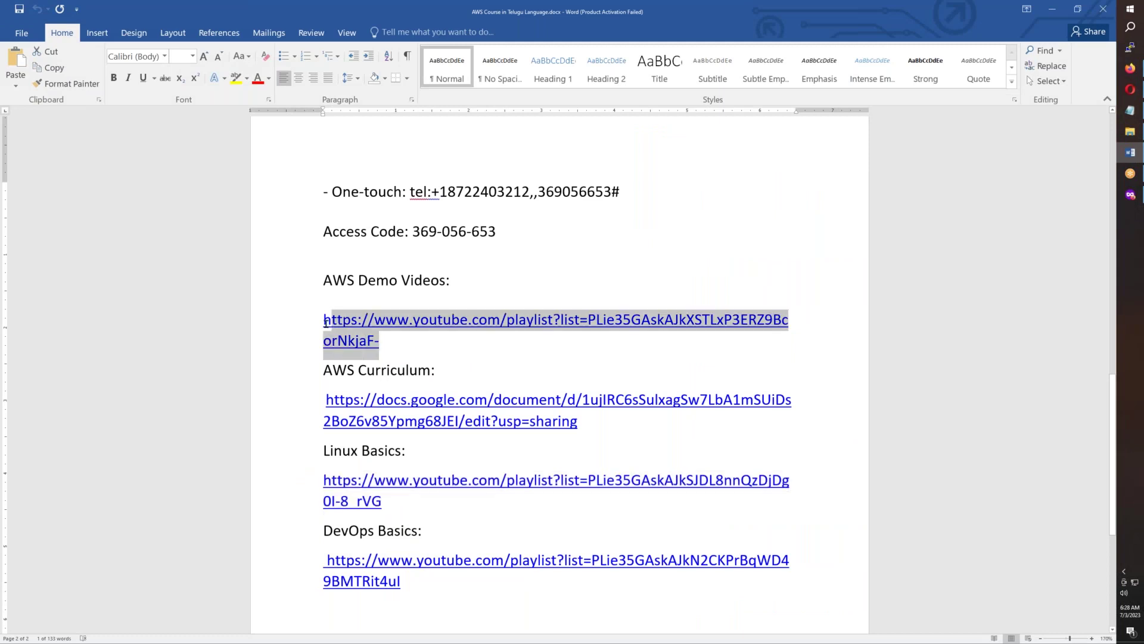
click(1131, 195)
click(205, 19)
key(ctrl+v)
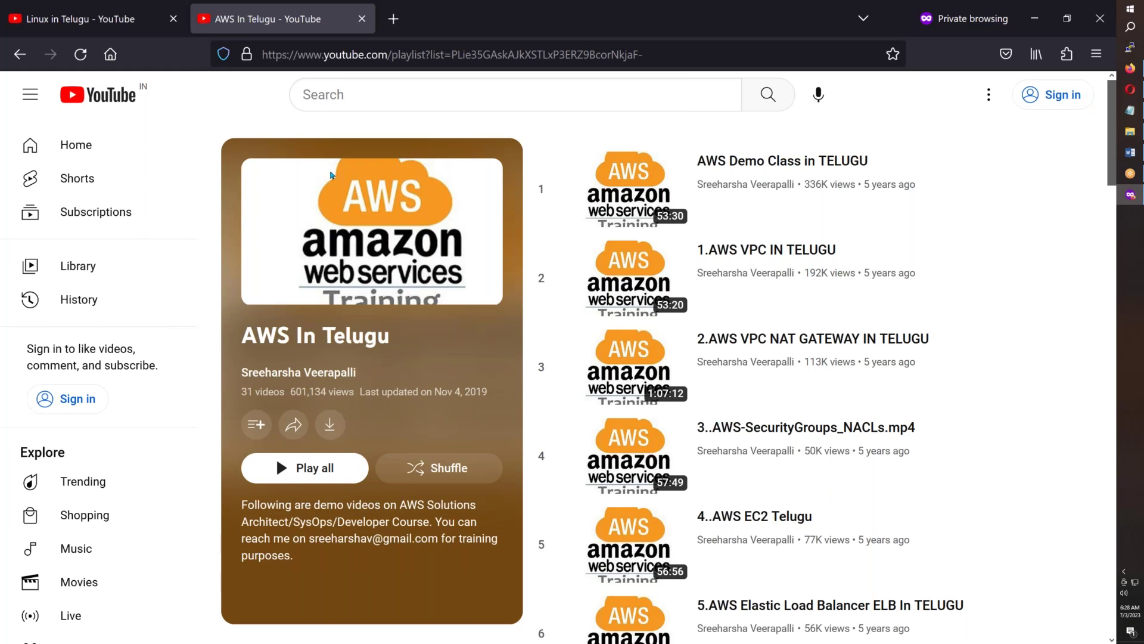
scroll(749, 338, down, 2)
scroll(749, 338, down, 1)
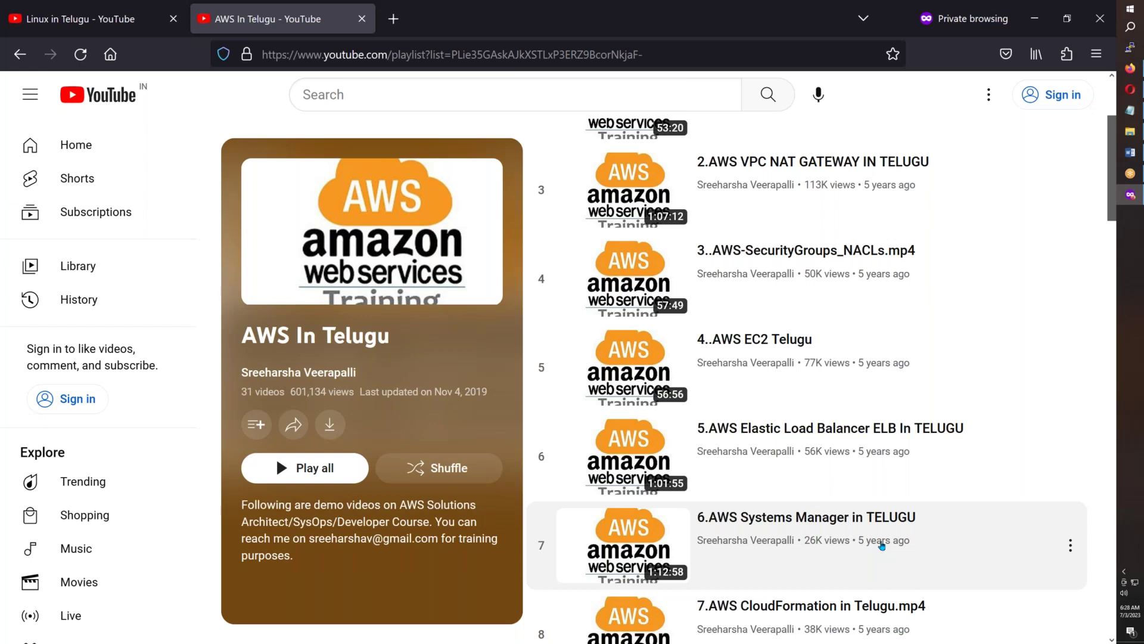
mouse_move(371, 232)
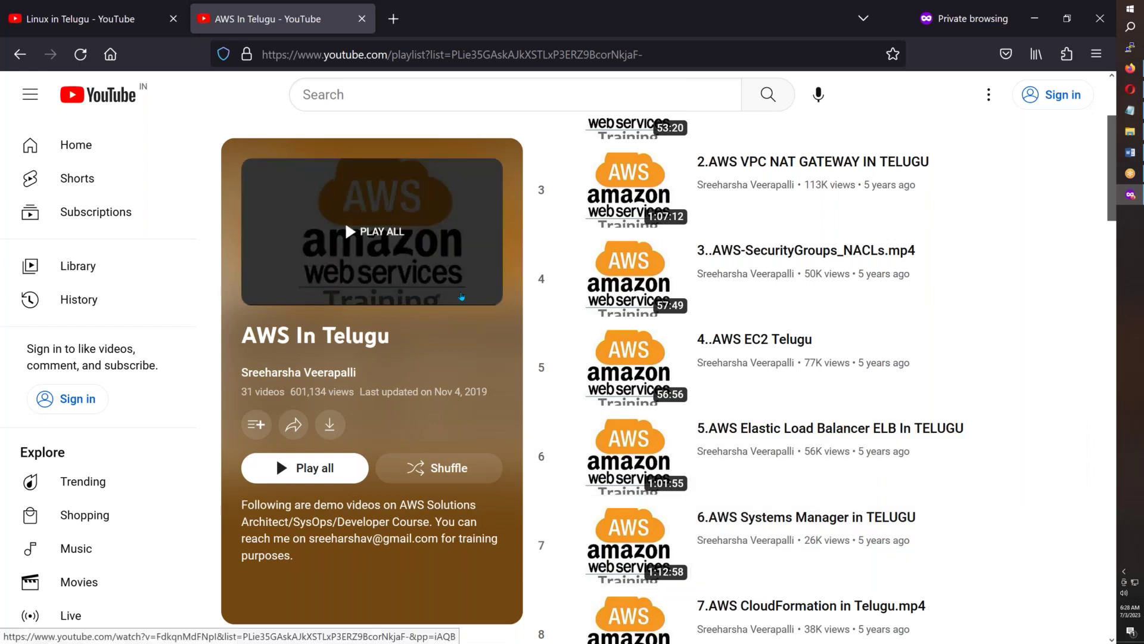
Copy the AWS Curriculum Google Docs link from Word and load it in a new private tab
key(alt+Tab)
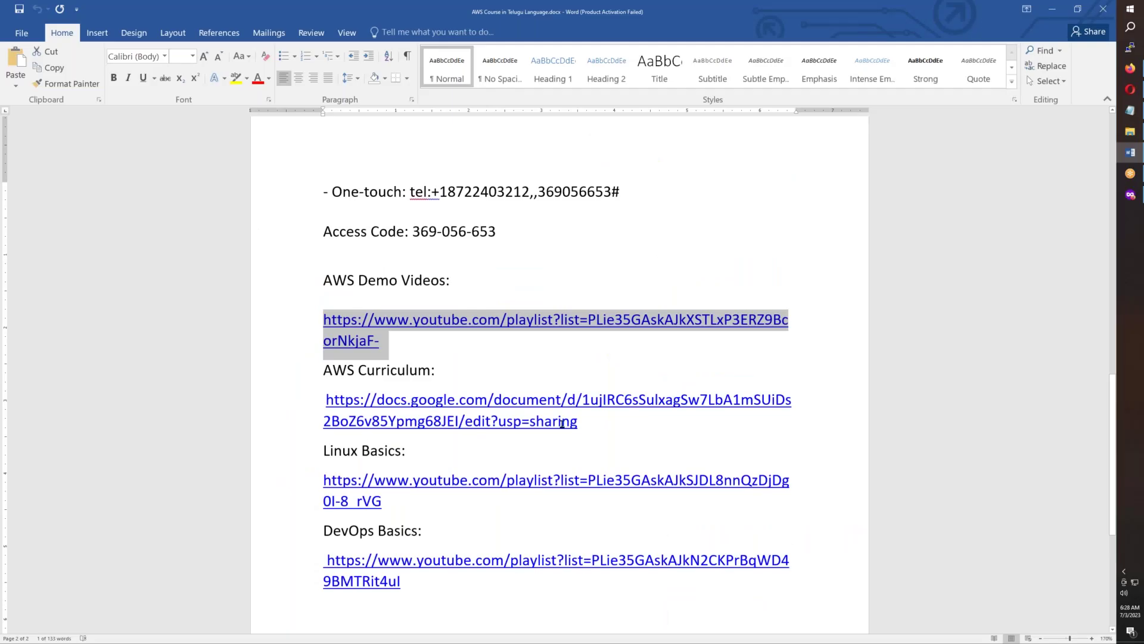
drag(579, 422, 328, 400)
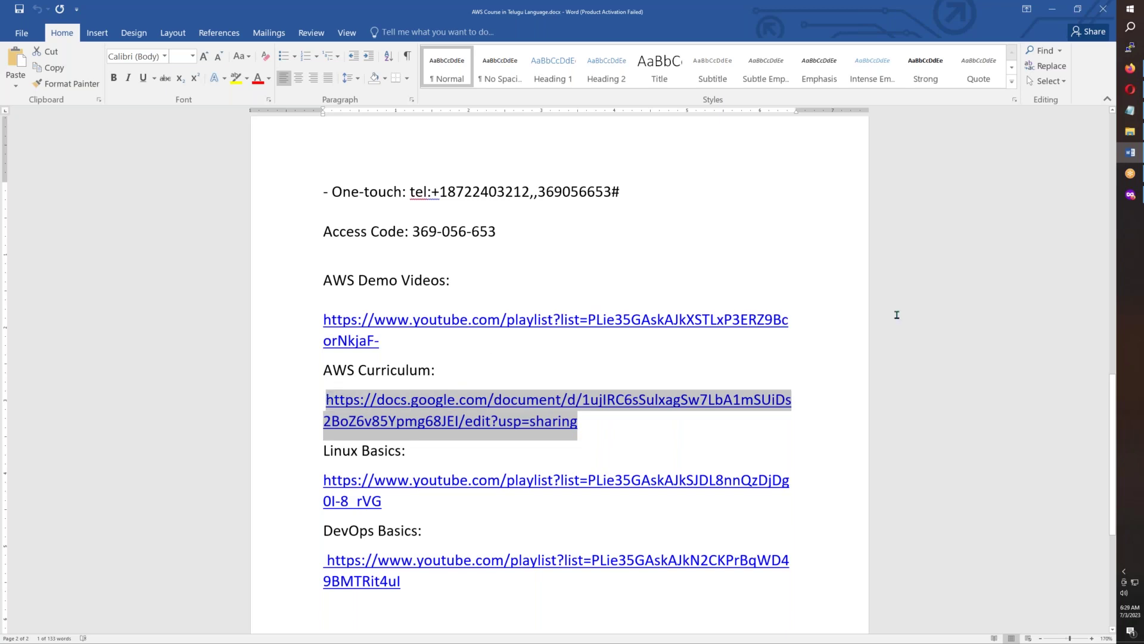
key(ctrl+c)
key(alt+Tab)
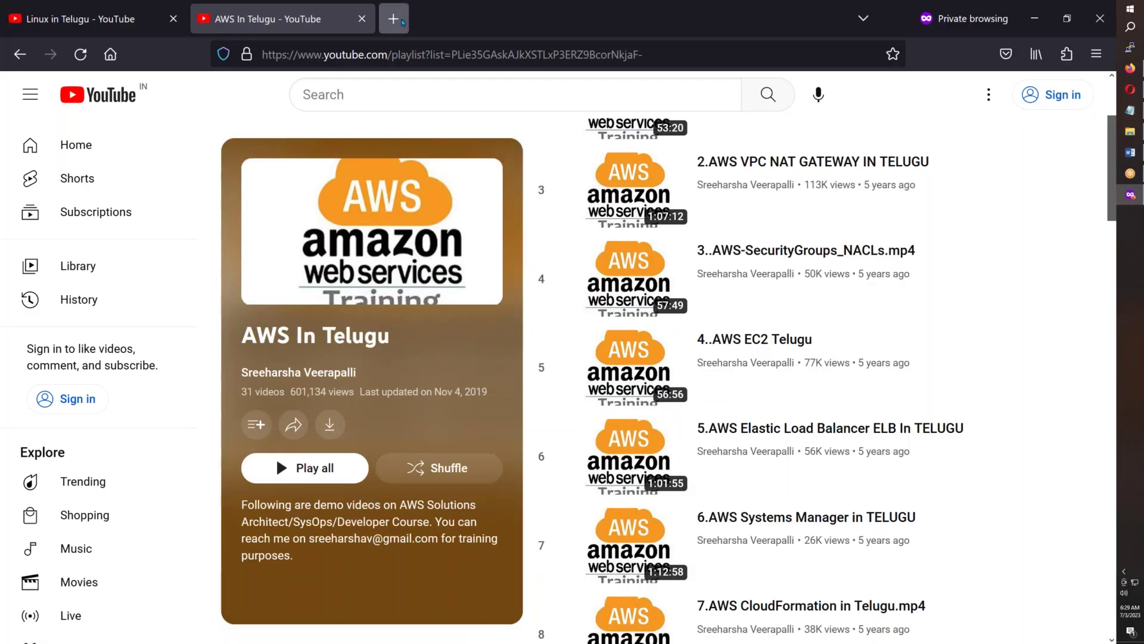
key(ctrl+t)
key(ctrl+v)
key(Return)
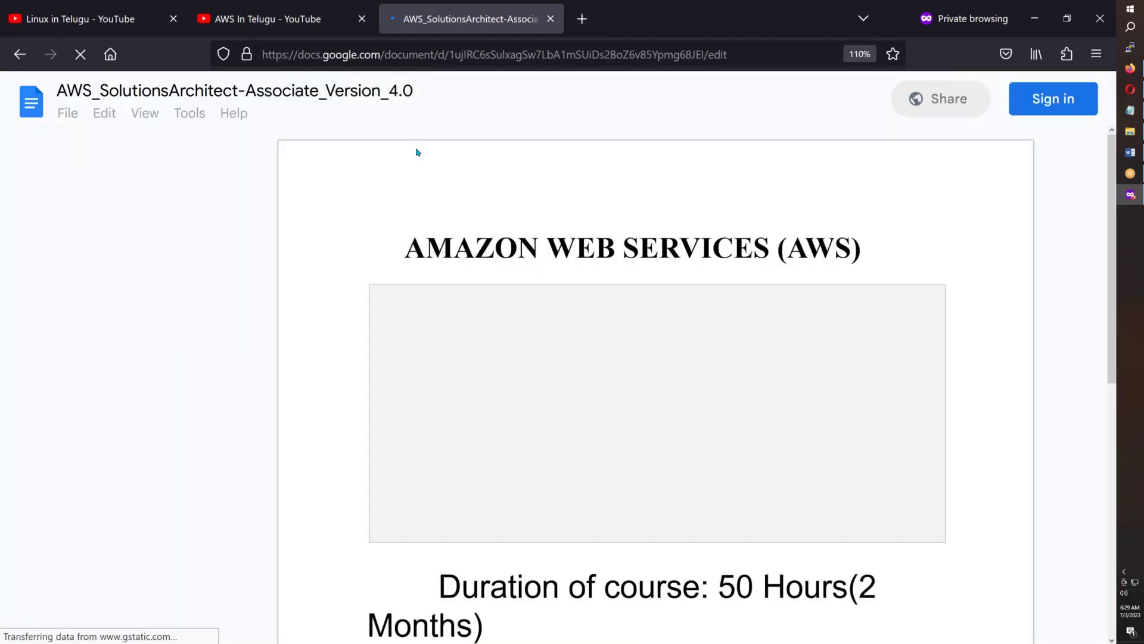
scroll(488, 393, down, 4)
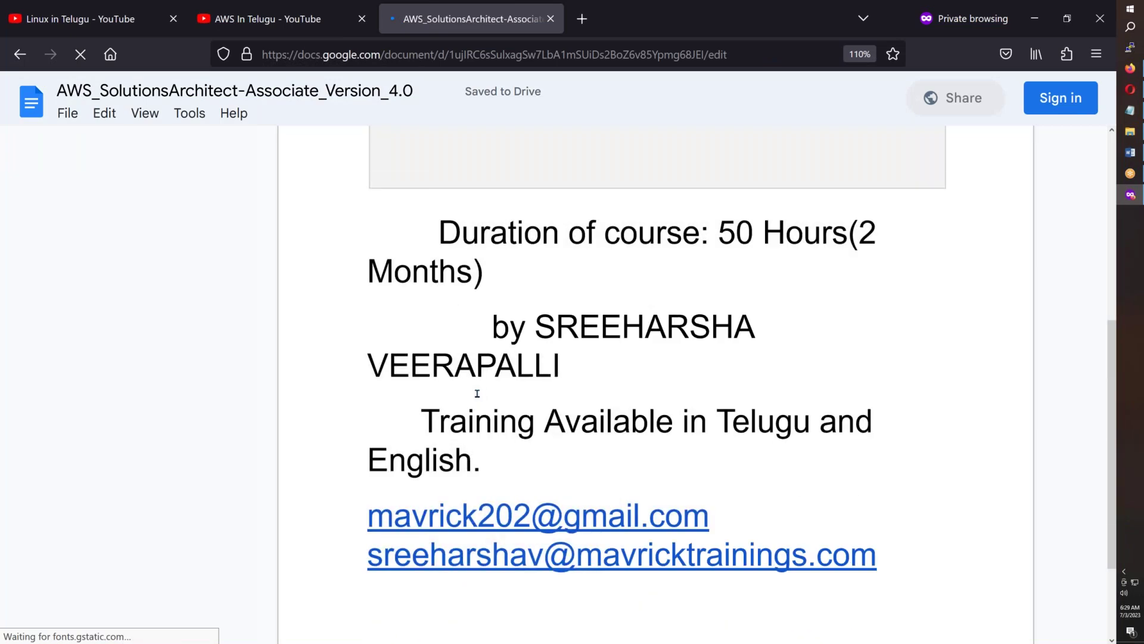
scroll(481, 394, down, 2)
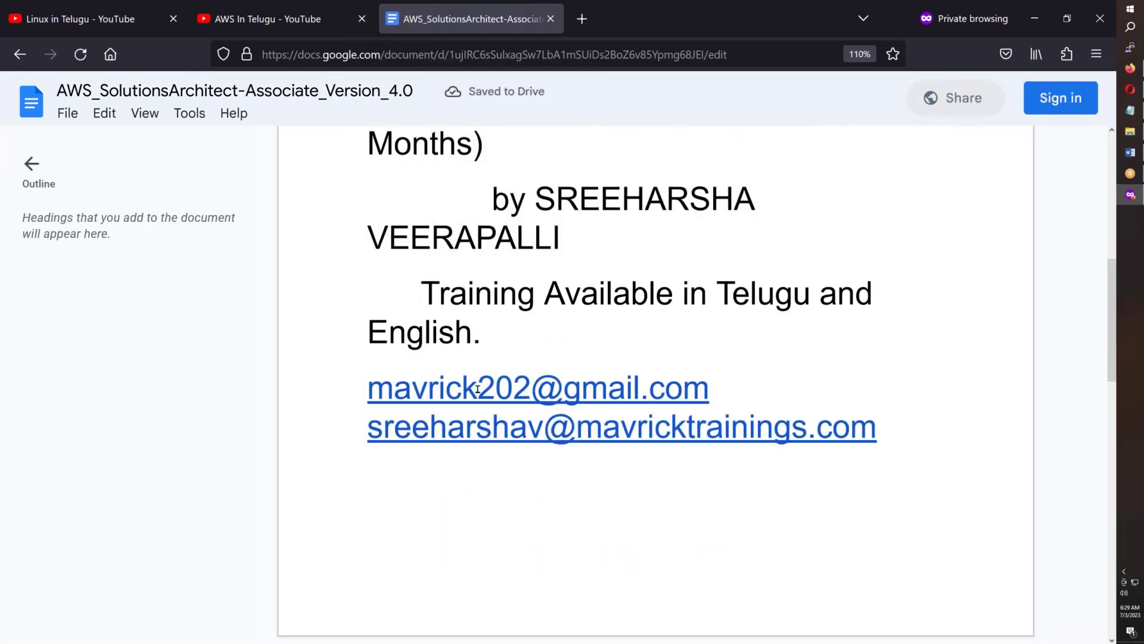
scroll(469, 375, down, 2)
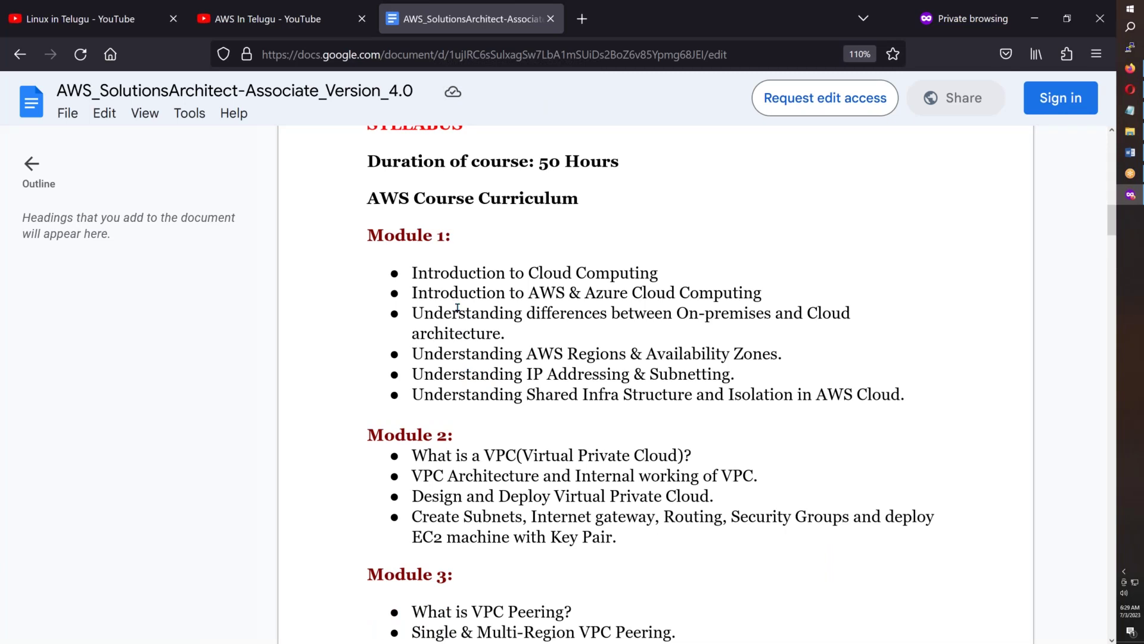
scroll(459, 308, down, 3)
scroll(458, 308, down, 3)
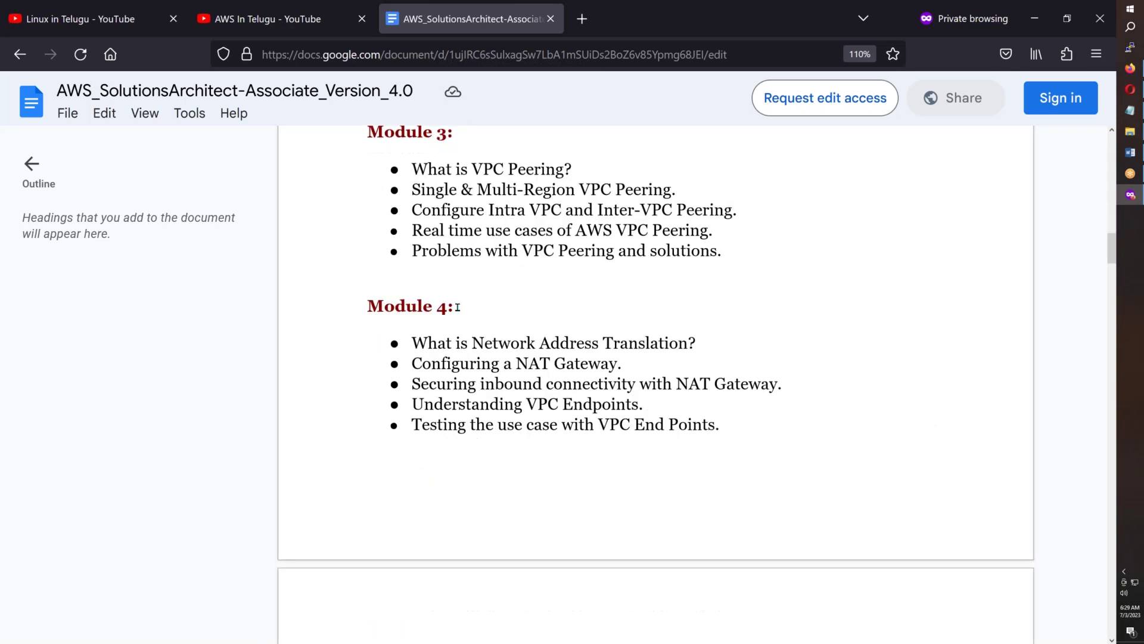
scroll(458, 307, down, 5)
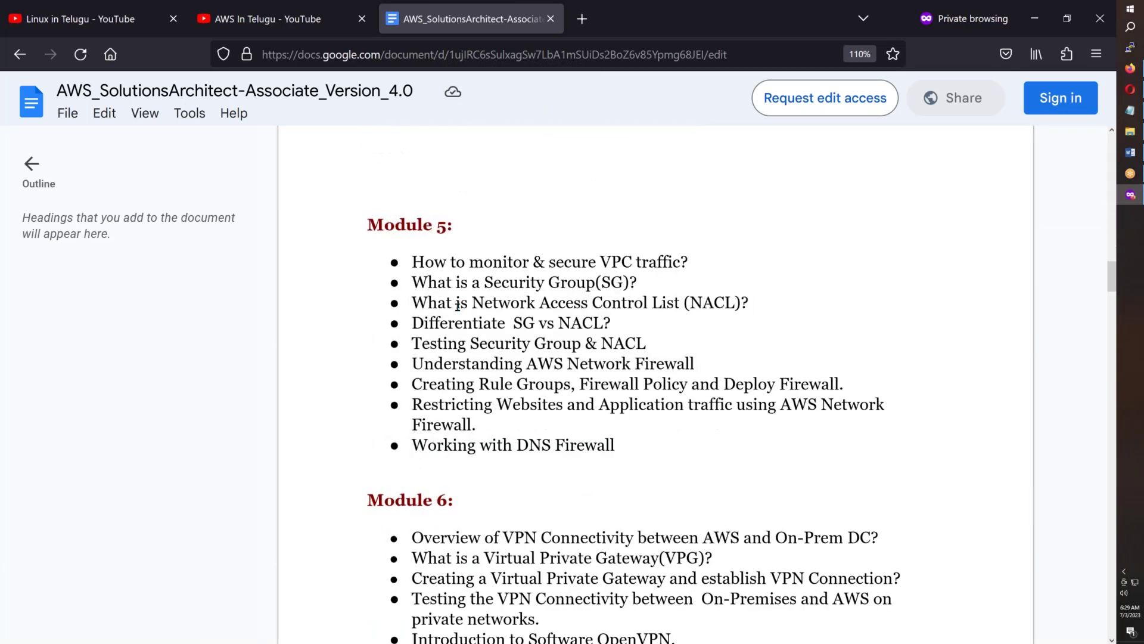
scroll(457, 304, down, 5)
scroll(458, 304, up, 2)
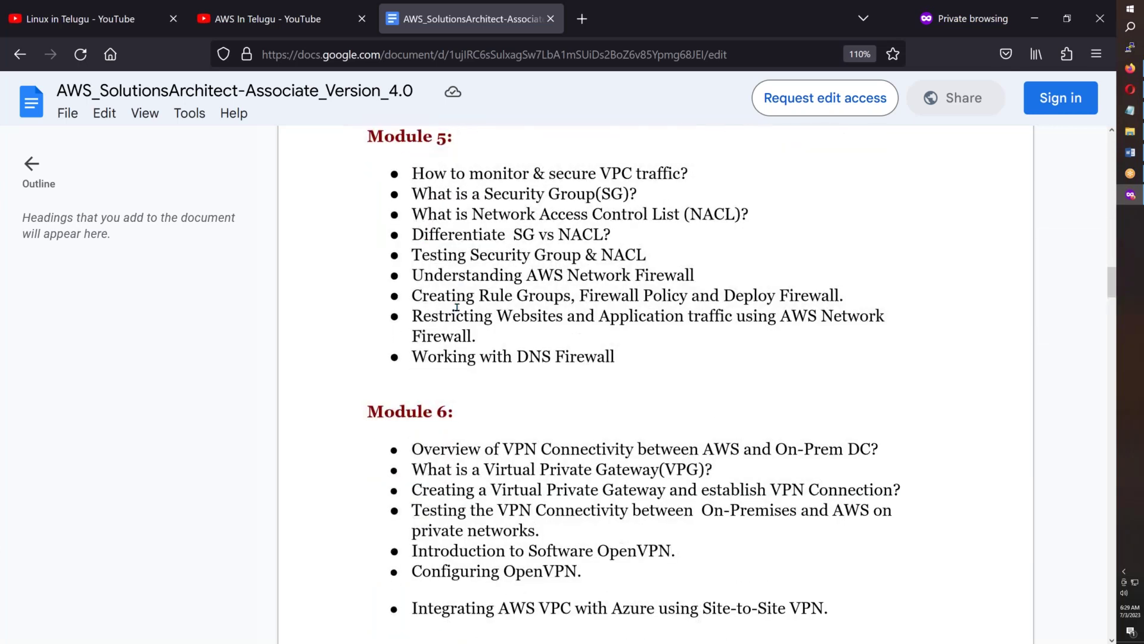
scroll(457, 305, down, 1)
scroll(458, 307, down, 3)
scroll(458, 308, down, 3)
scroll(457, 308, down, 3)
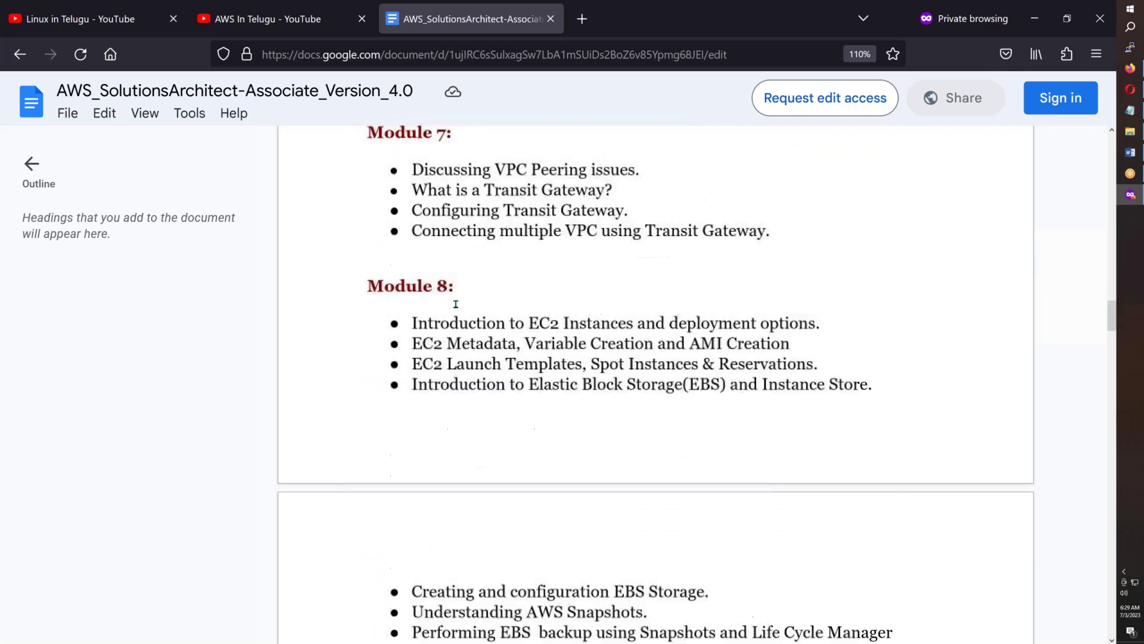
scroll(457, 309, down, 2)
scroll(451, 305, down, 3)
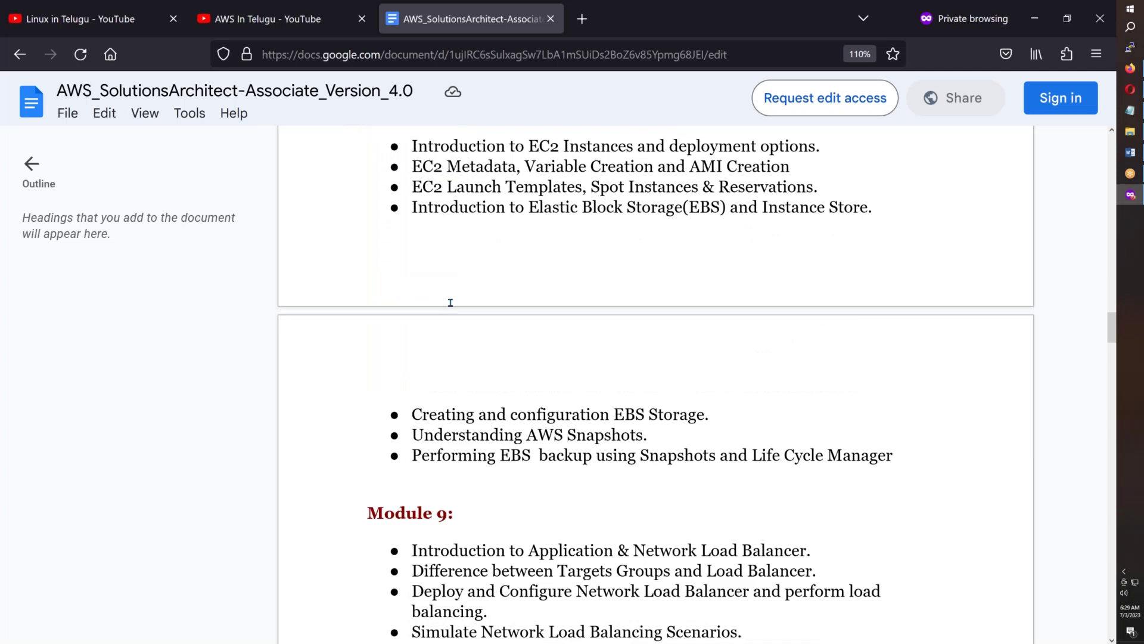
scroll(450, 304, down, 3)
scroll(451, 304, down, 2)
scroll(459, 358, down, 6)
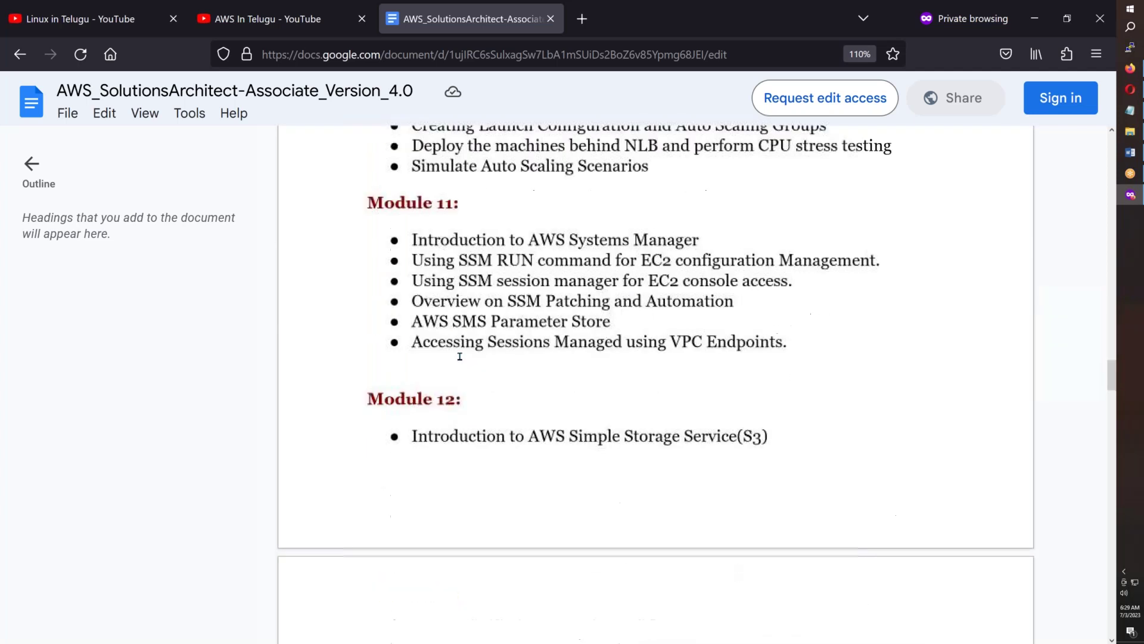
scroll(459, 357, down, 6)
scroll(460, 358, down, 6)
scroll(459, 358, down, 1)
scroll(460, 359, down, 4)
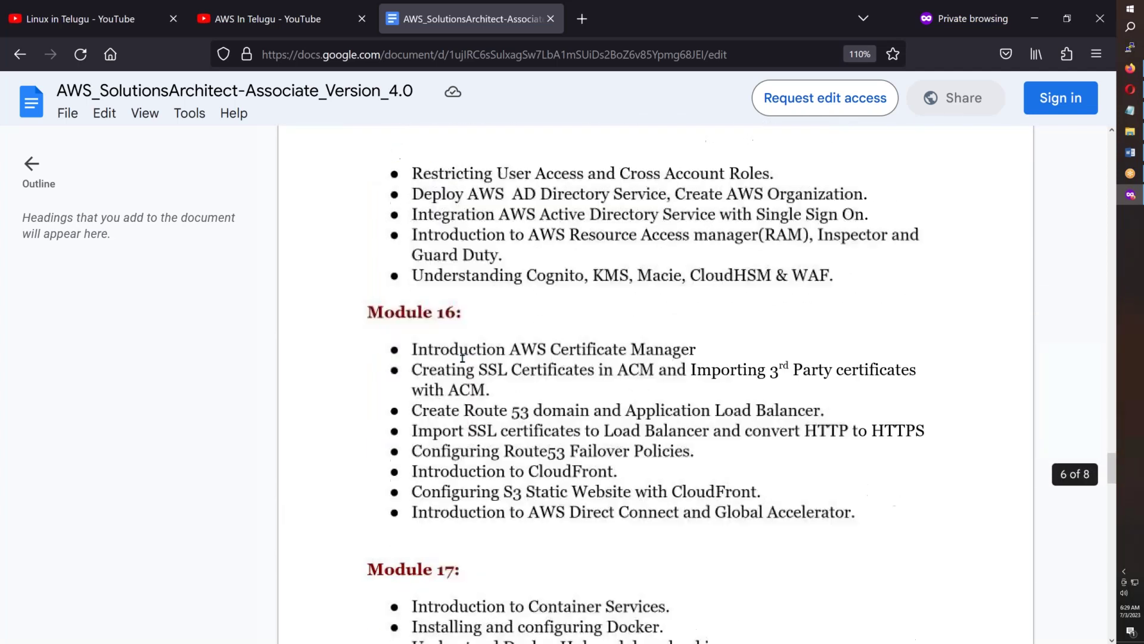
scroll(462, 357, down, 6)
scroll(462, 356, down, 3)
scroll(462, 357, down, 5)
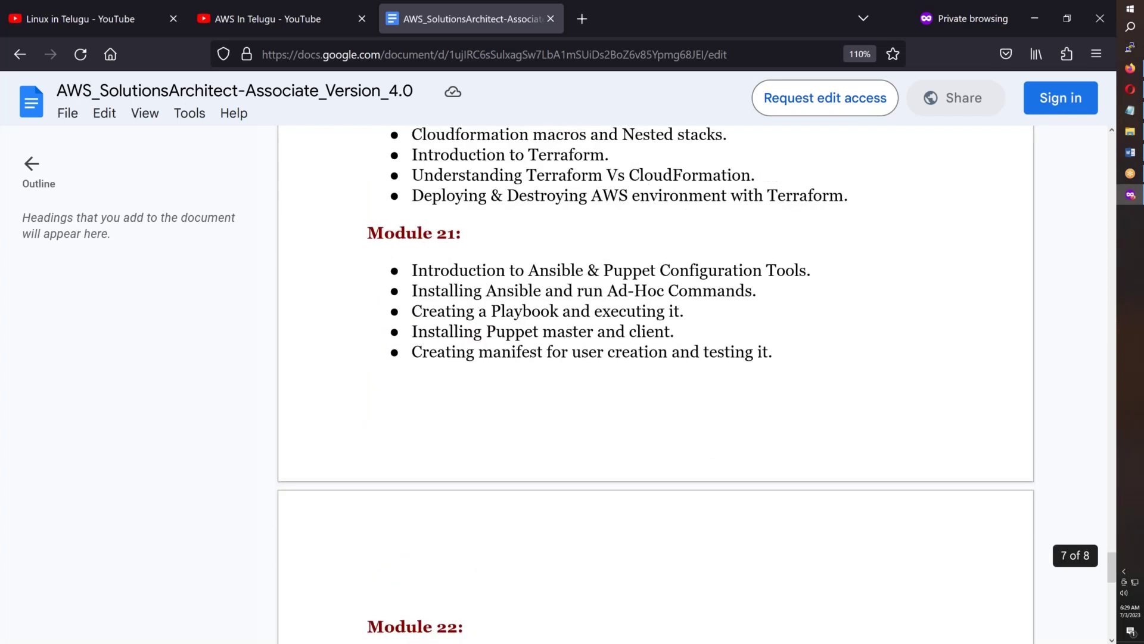
scroll(460, 356, down, 5)
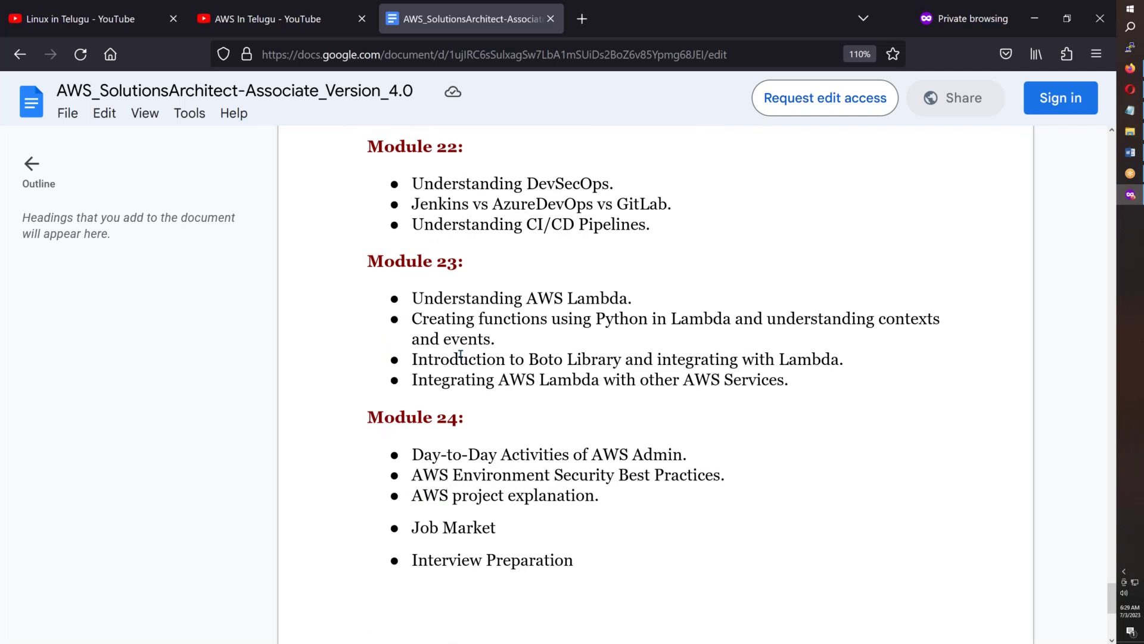
scroll(459, 356, up, 3)
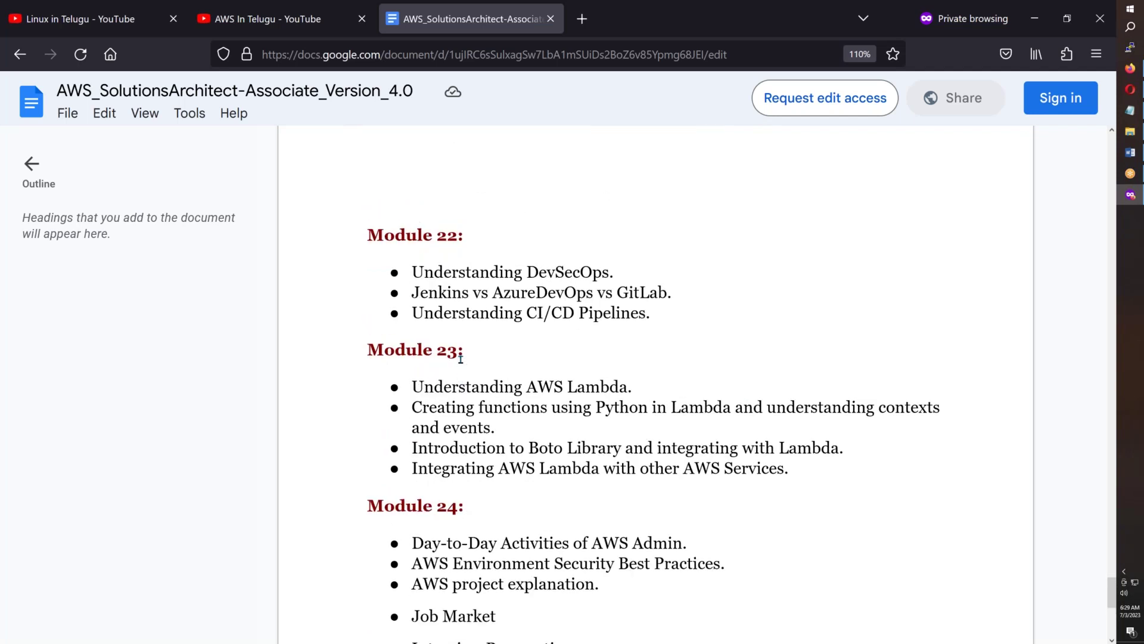
scroll(459, 356, up, 4)
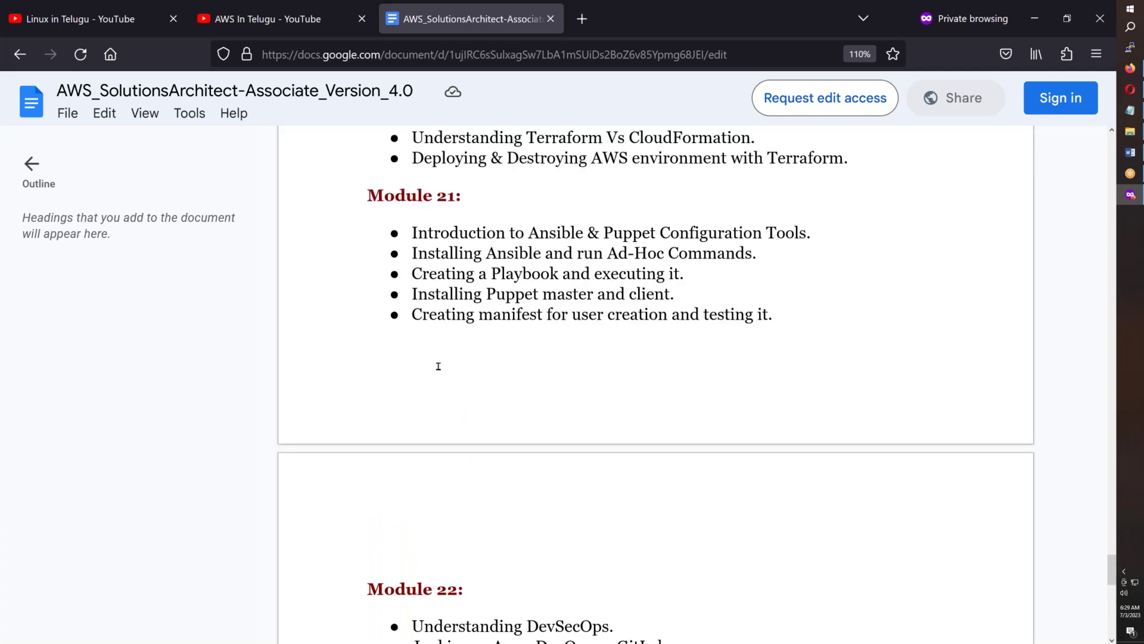
scroll(438, 366, up, 3)
scroll(438, 365, up, 3)
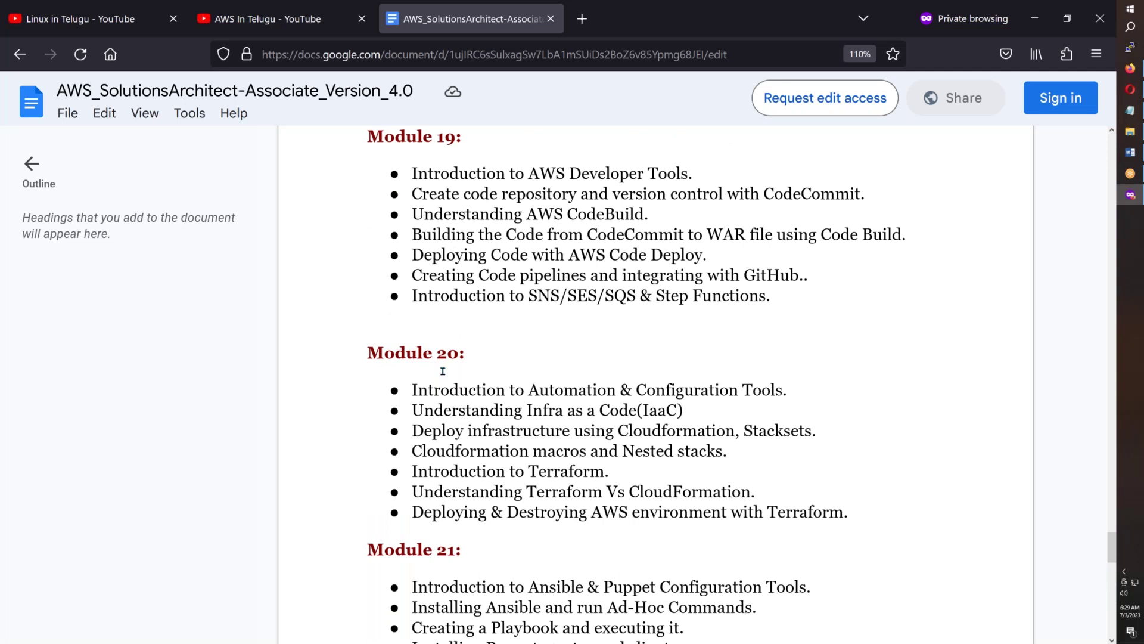
scroll(443, 370, up, 1)
scroll(443, 371, up, 1)
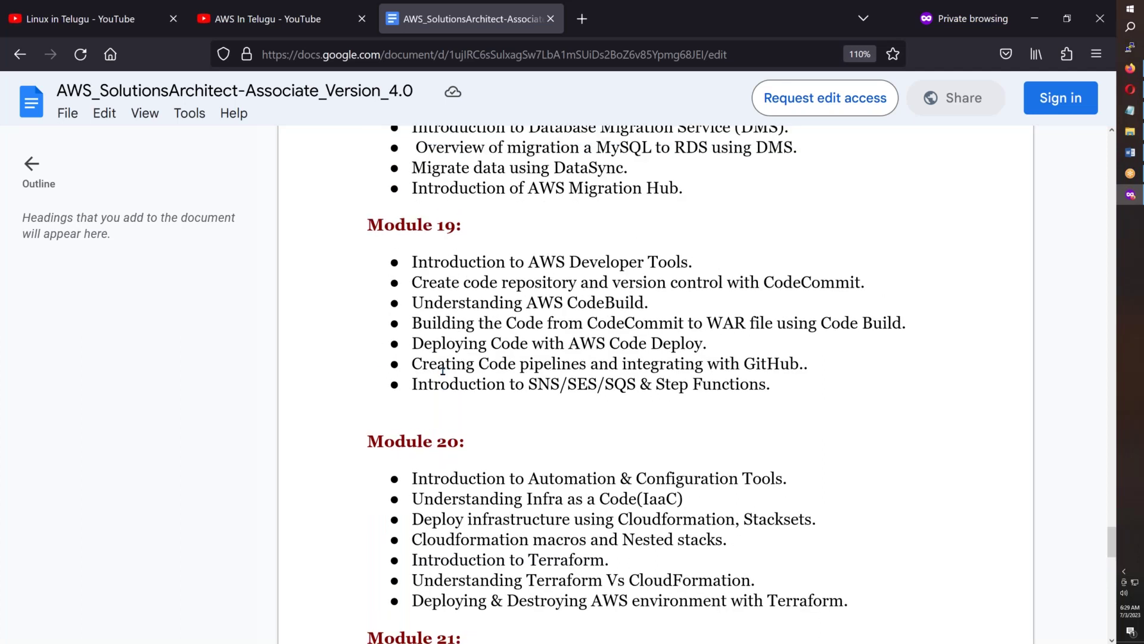
scroll(442, 371, up, 2)
scroll(443, 372, up, 3)
scroll(442, 372, up, 3)
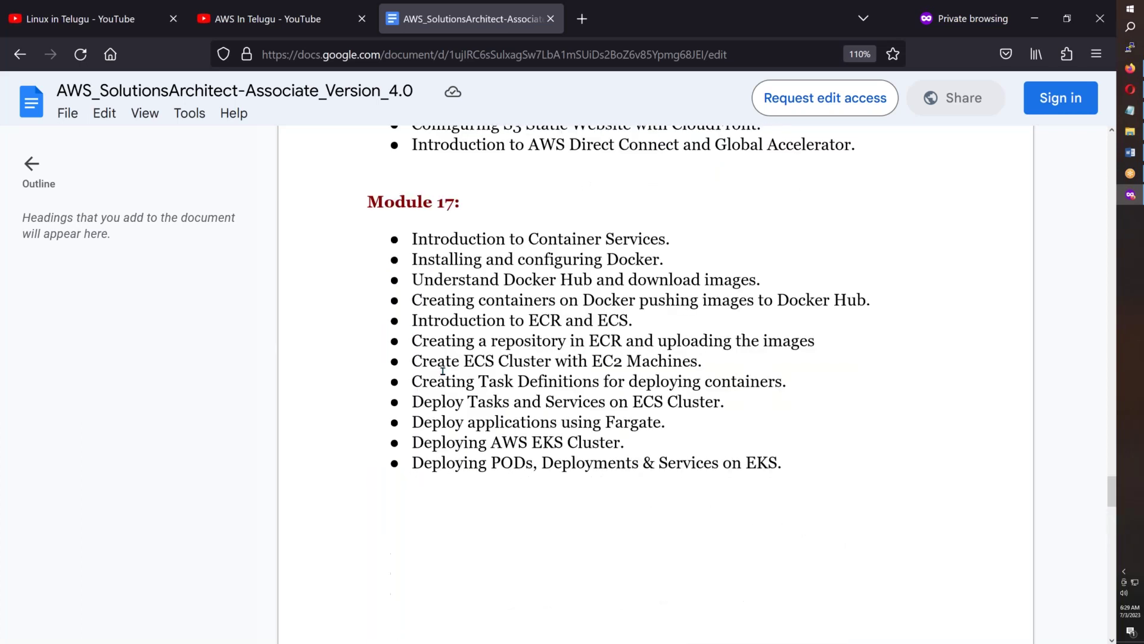
scroll(442, 369, up, 2)
scroll(443, 367, up, 1)
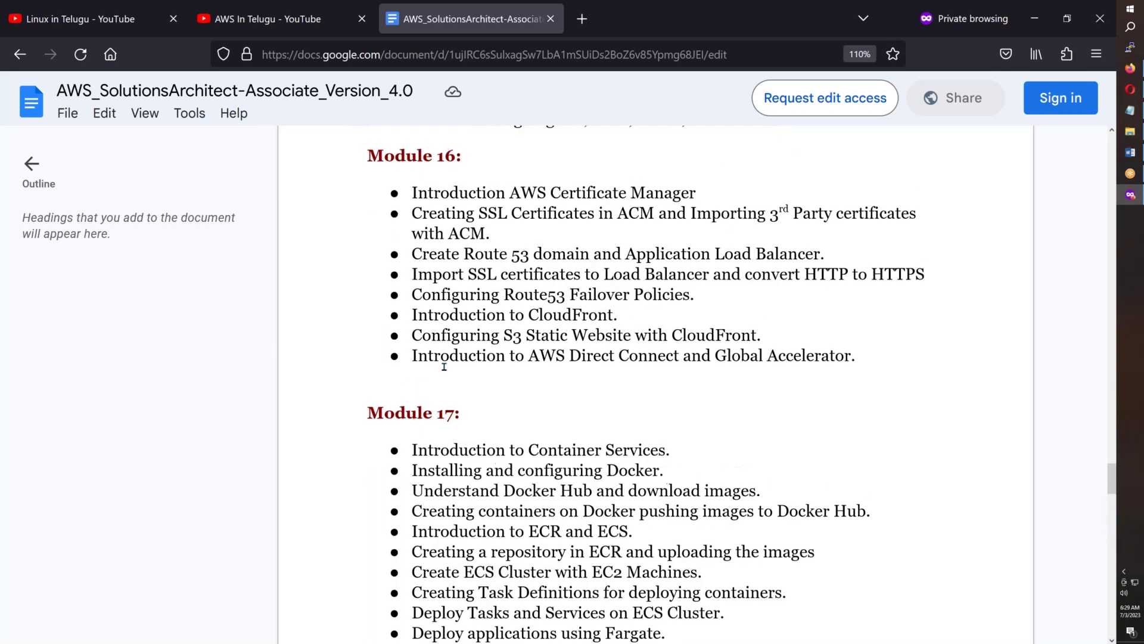
scroll(443, 367, up, 3)
scroll(442, 369, up, 1)
scroll(442, 370, up, 2)
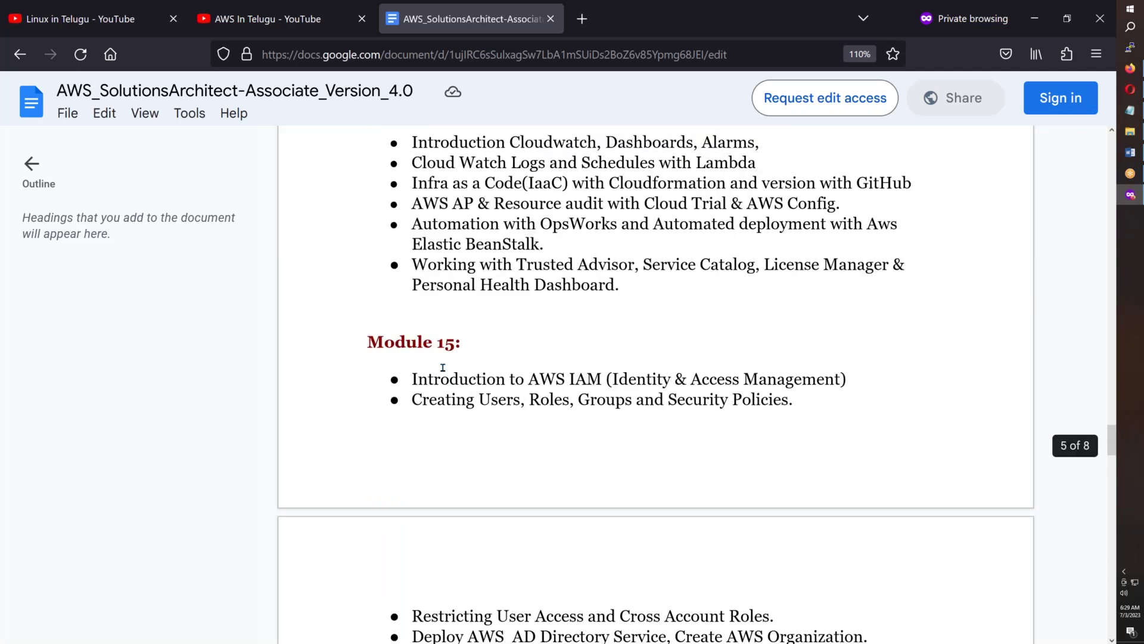
scroll(442, 369, down, 2)
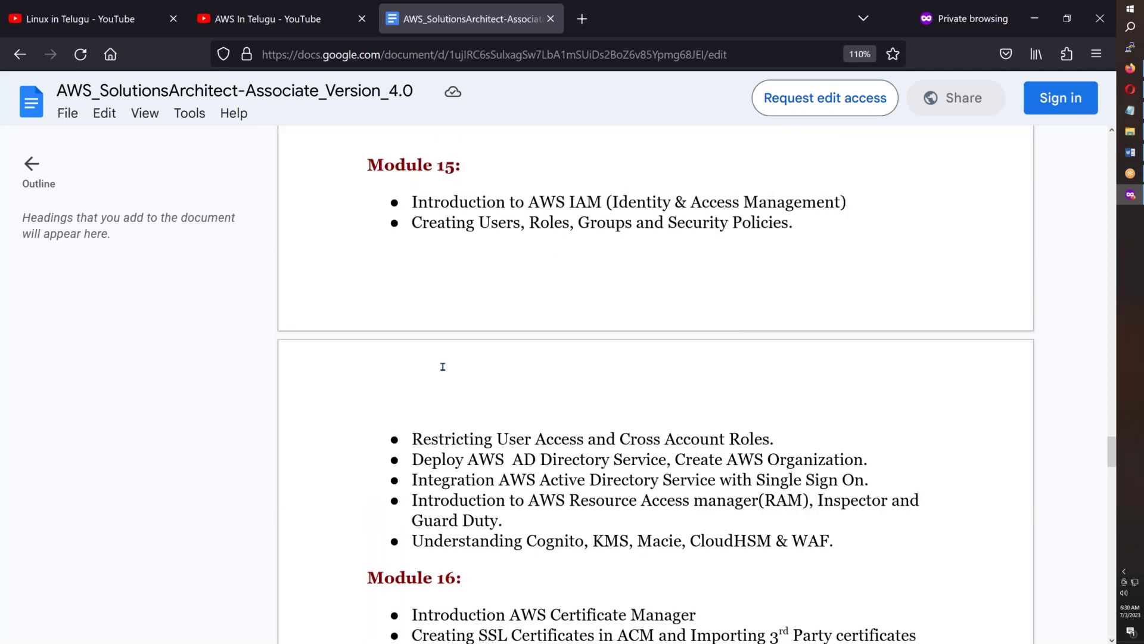
scroll(443, 367, up, 2)
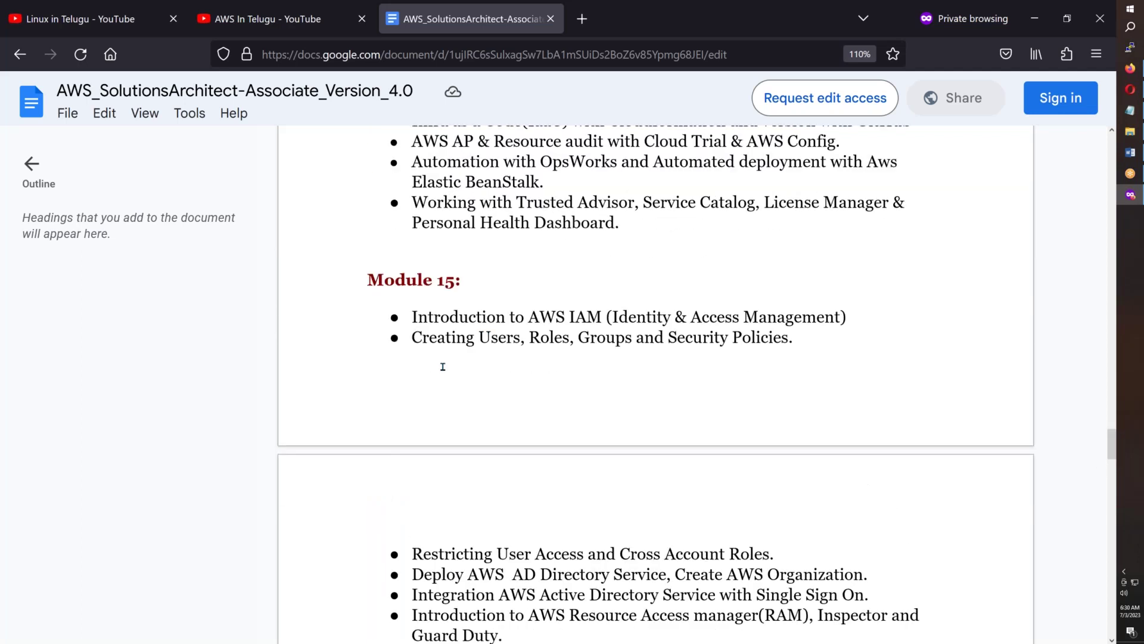
scroll(442, 367, up, 8)
In Word, highlight the First 3 Classes are FREE, meeting link and Telugu title lines, then deselect
key(alt+Tab)
scroll(568, 249, up, 3)
scroll(569, 249, up, 3)
scroll(569, 250, up, 3)
scroll(569, 250, up, 4)
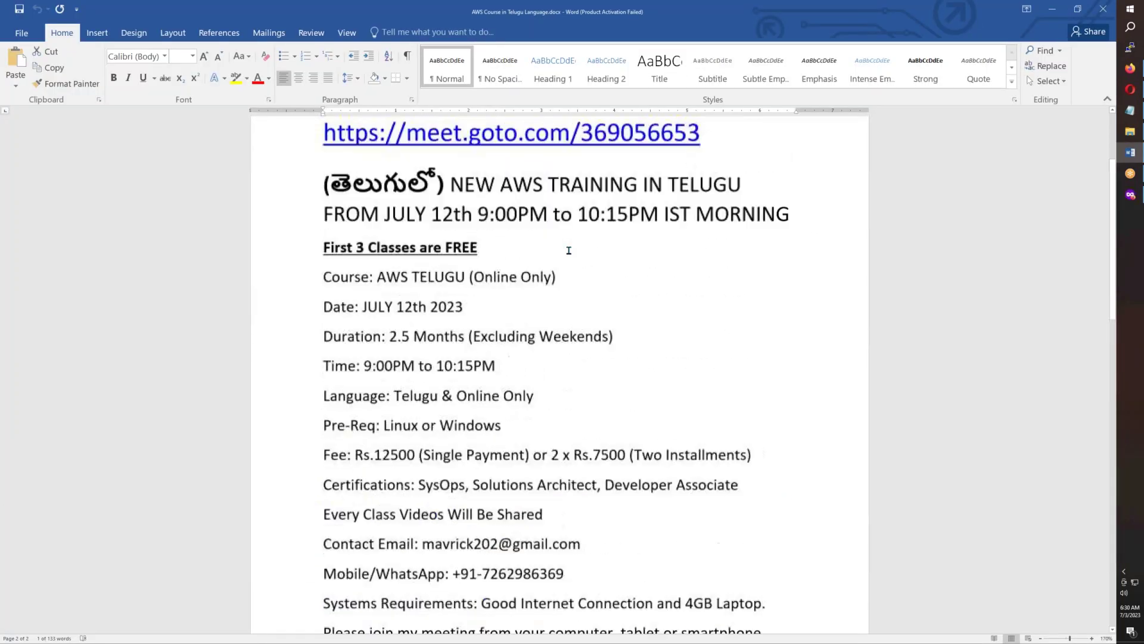
scroll(569, 250, up, 2)
scroll(569, 249, up, 2)
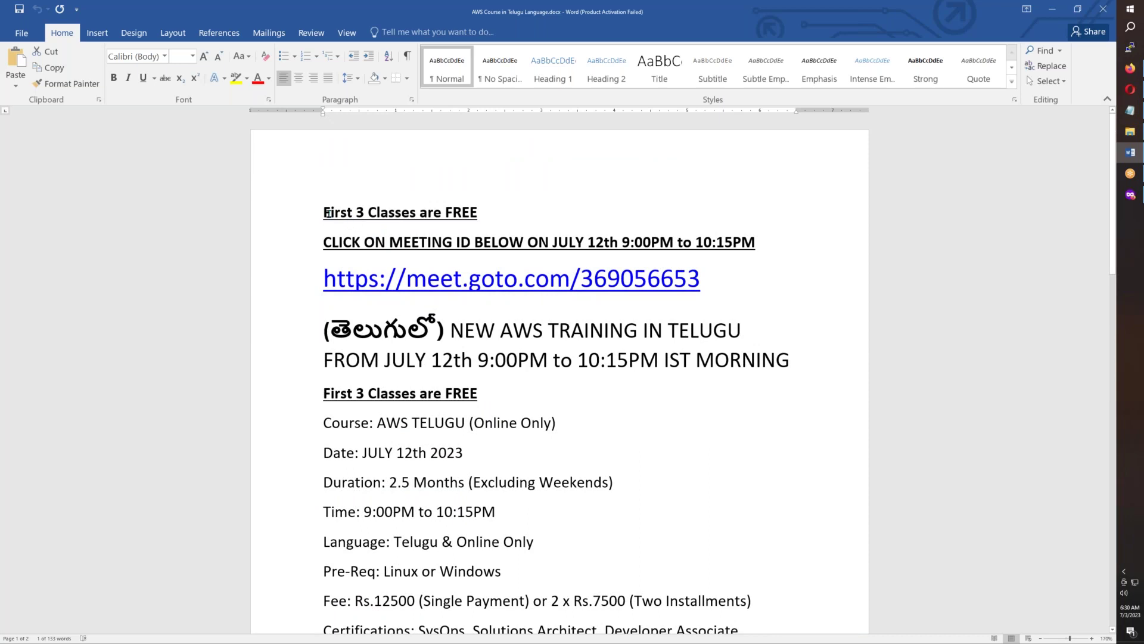
drag(324, 214, 488, 214)
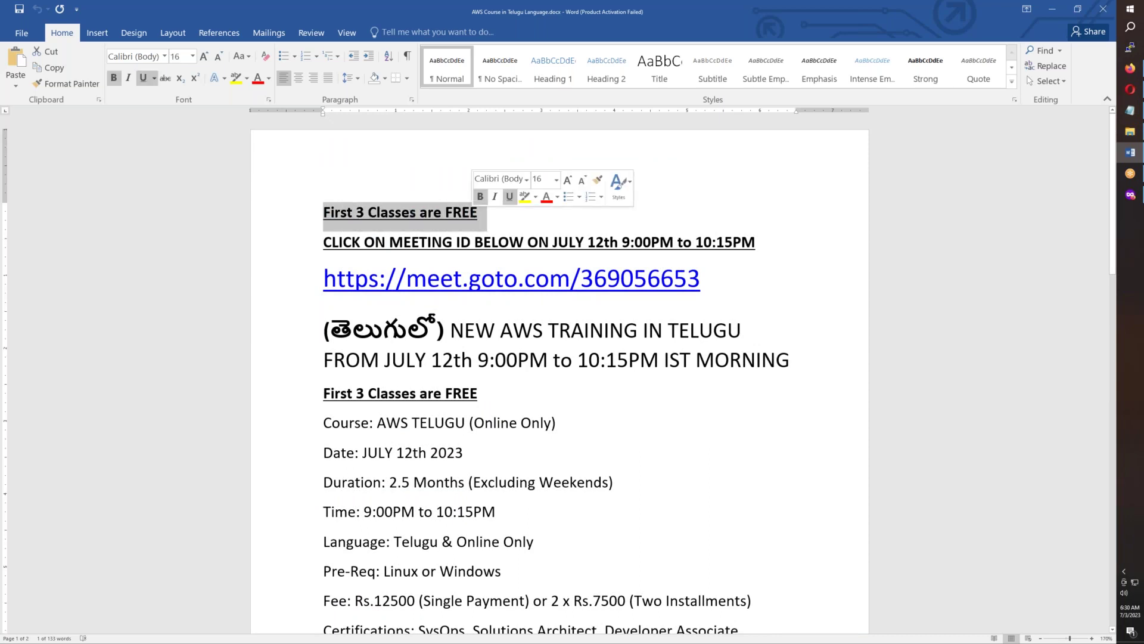
click(295, 277)
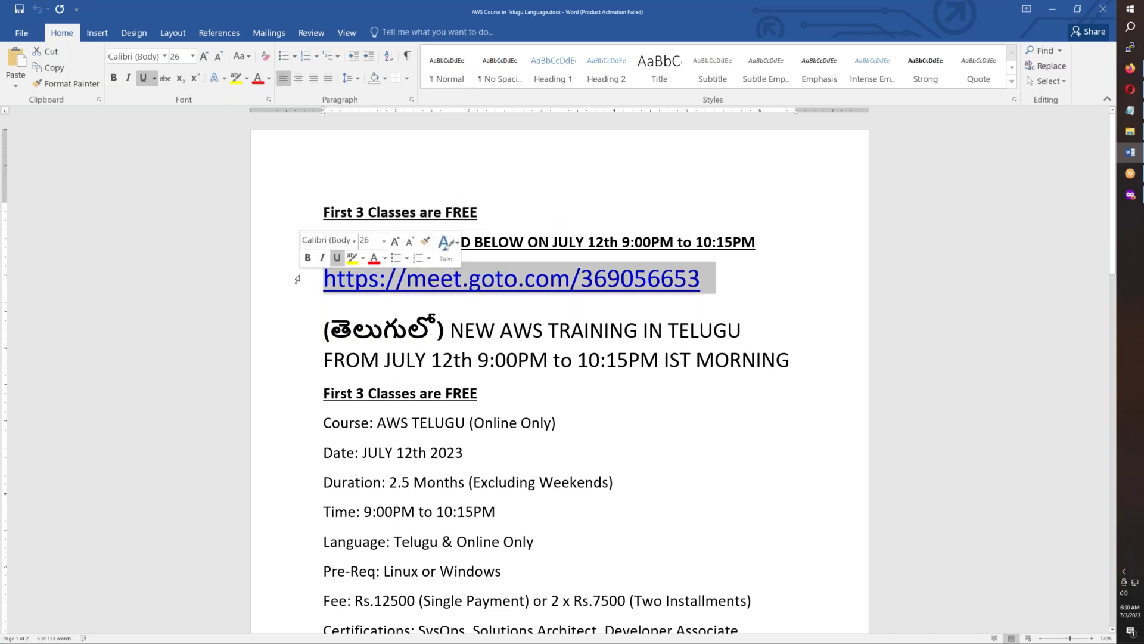
click(293, 319)
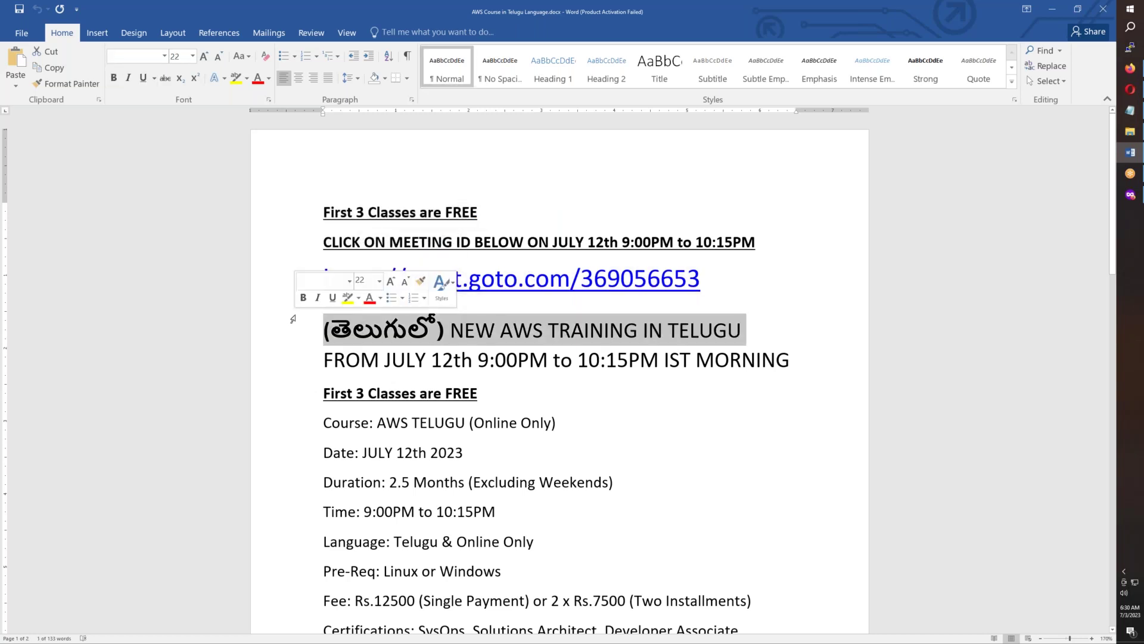
click(780, 401)
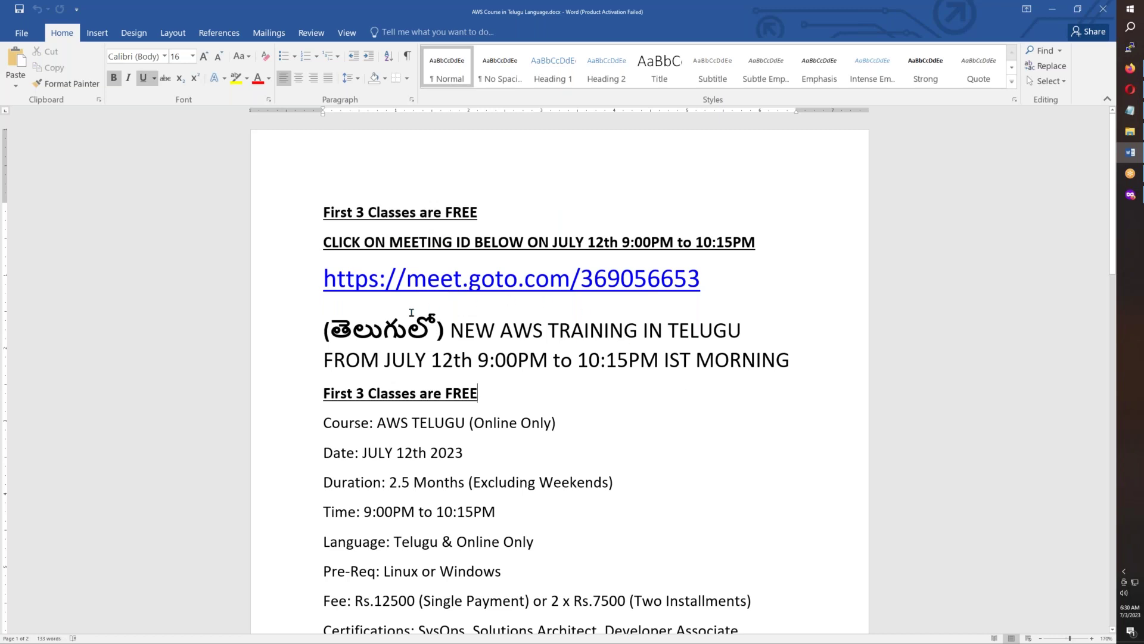
scroll(457, 364, down, 1)
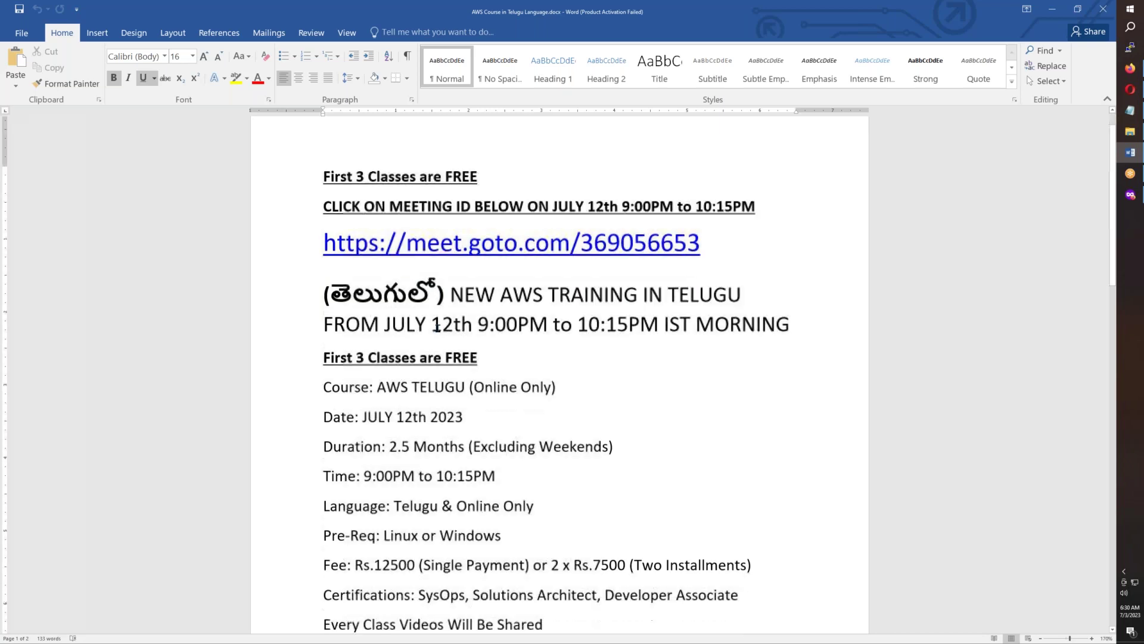
scroll(456, 327, down, 1)
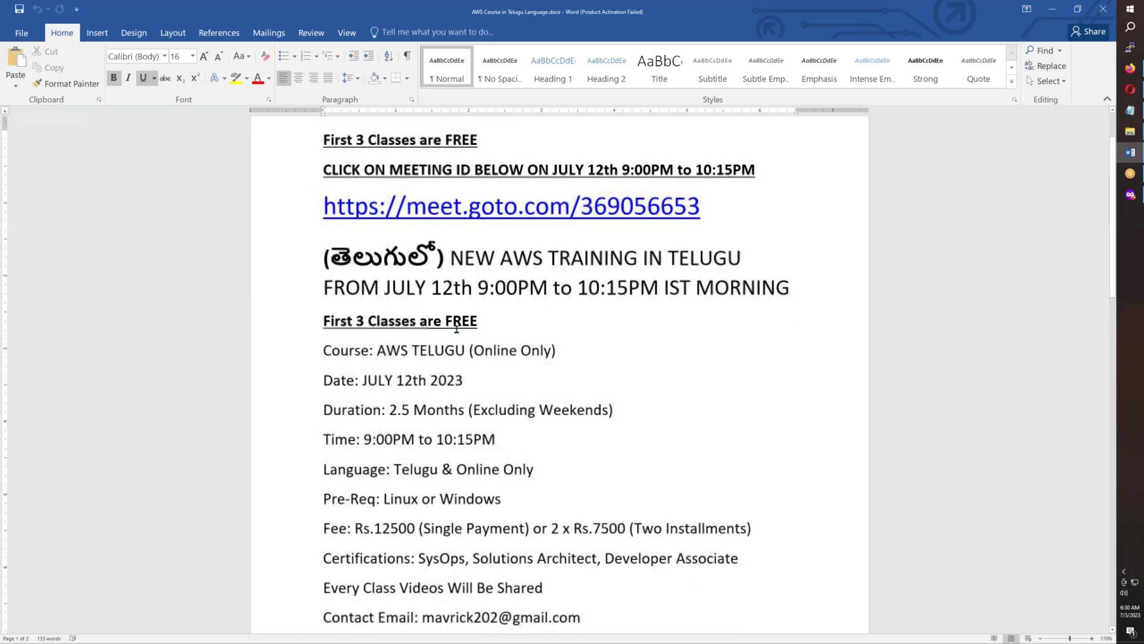
scroll(456, 326, up, 2)
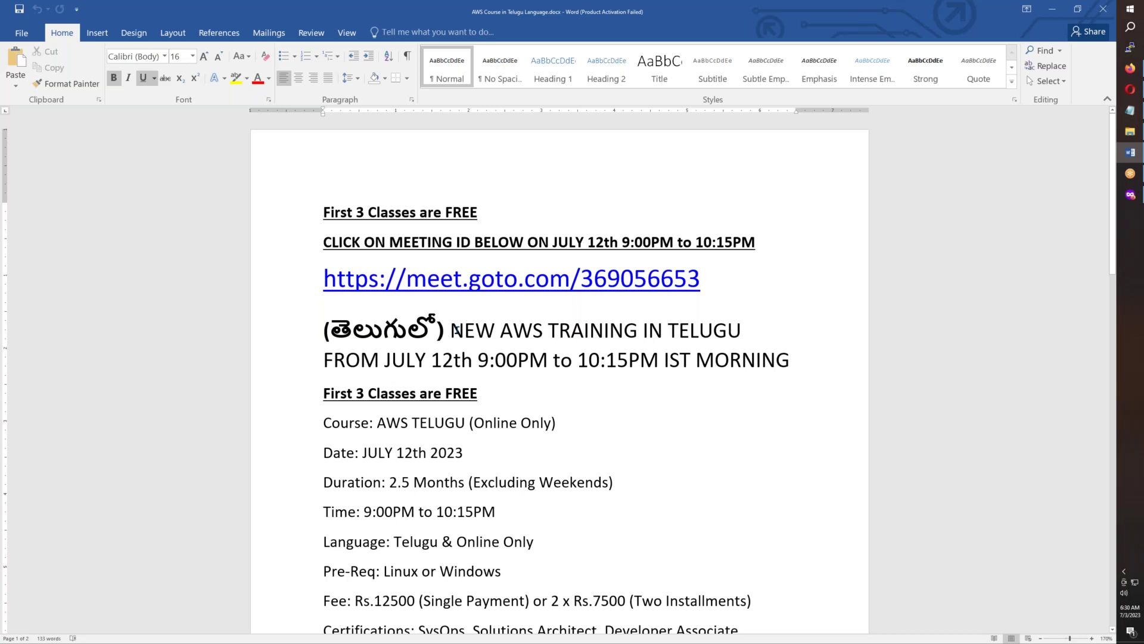